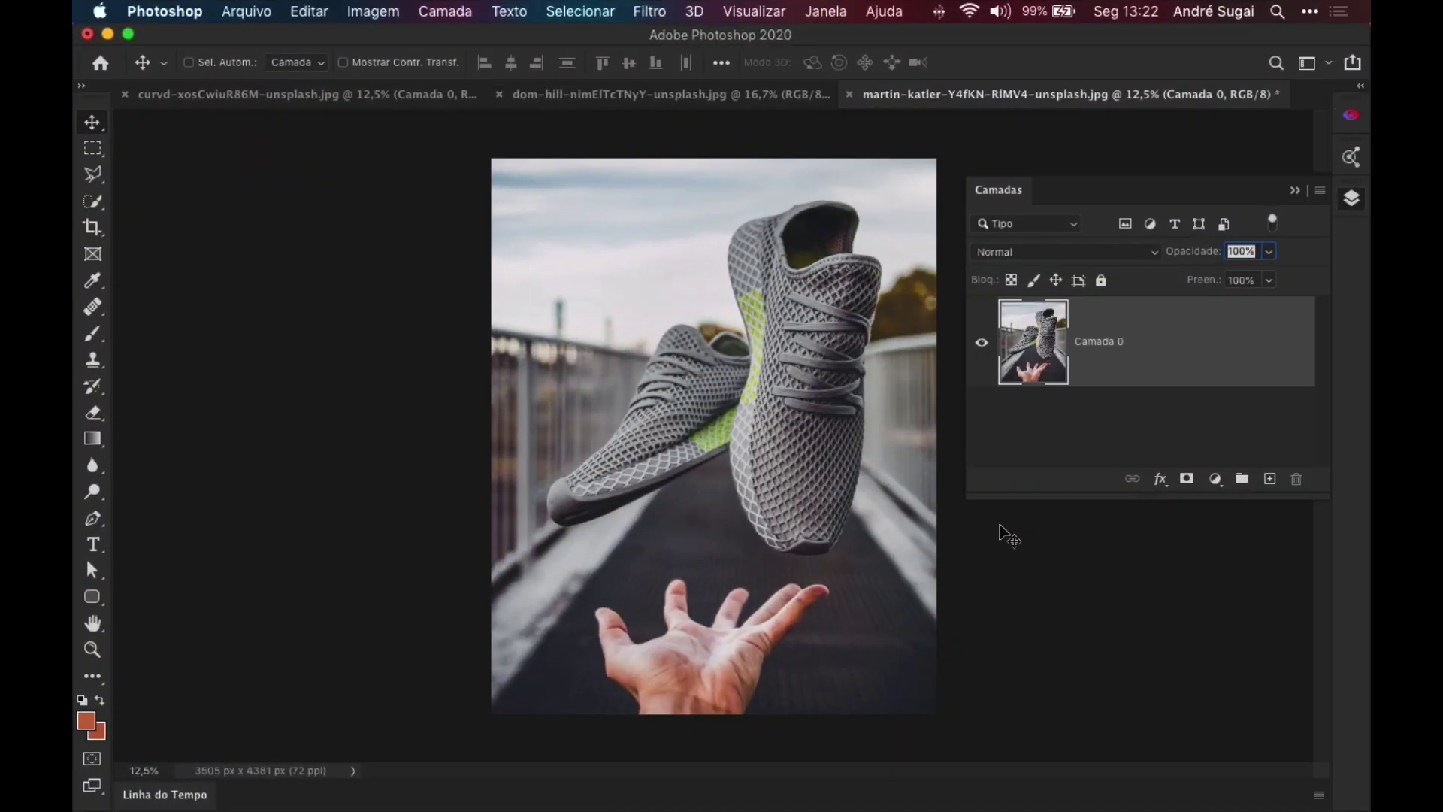
# Cycle through the open cardboard box, woman in yellow and sneakers photos.
pyautogui.press('super')
pyautogui.press('super+grave')
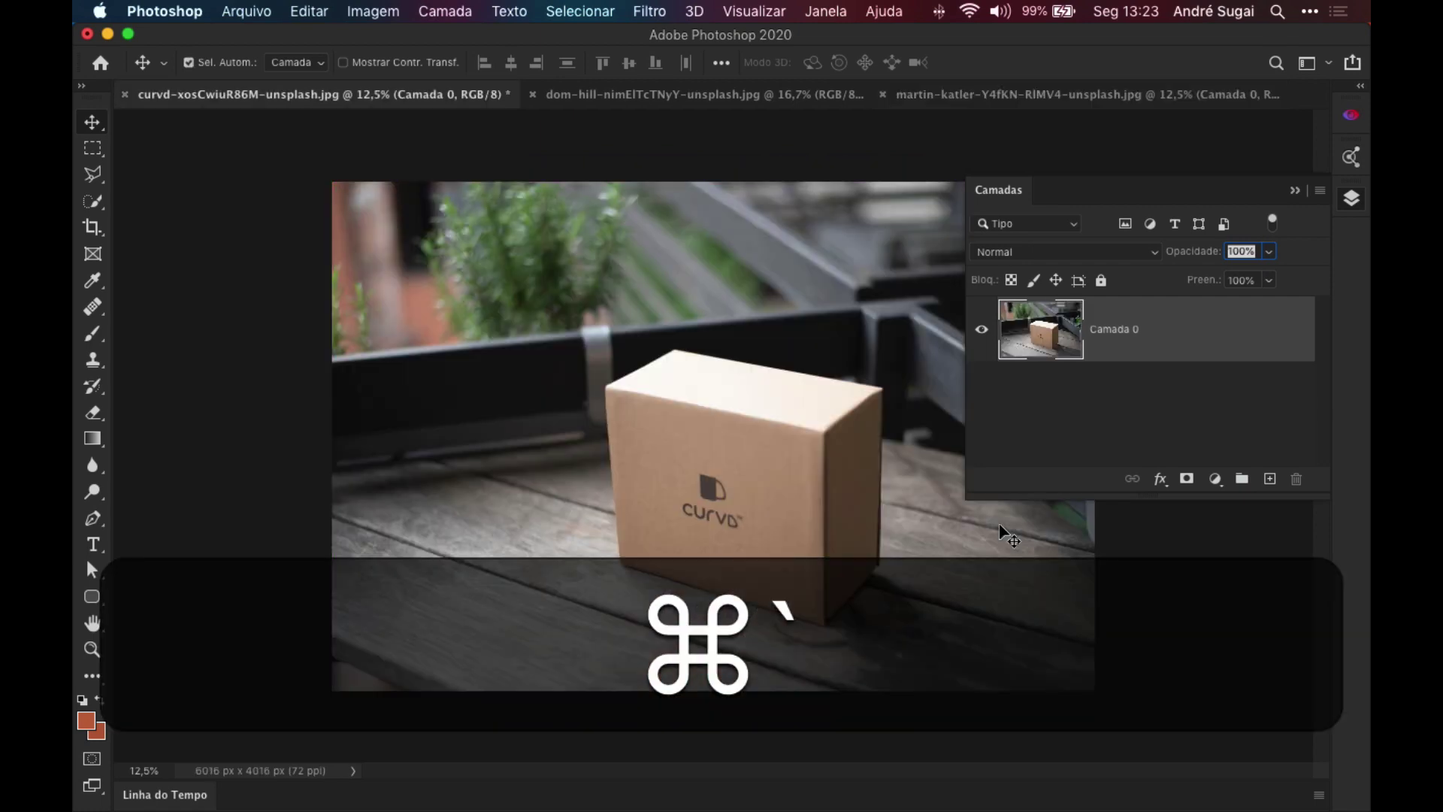
pyautogui.press('super+grave')
pyautogui.press('super+grave')
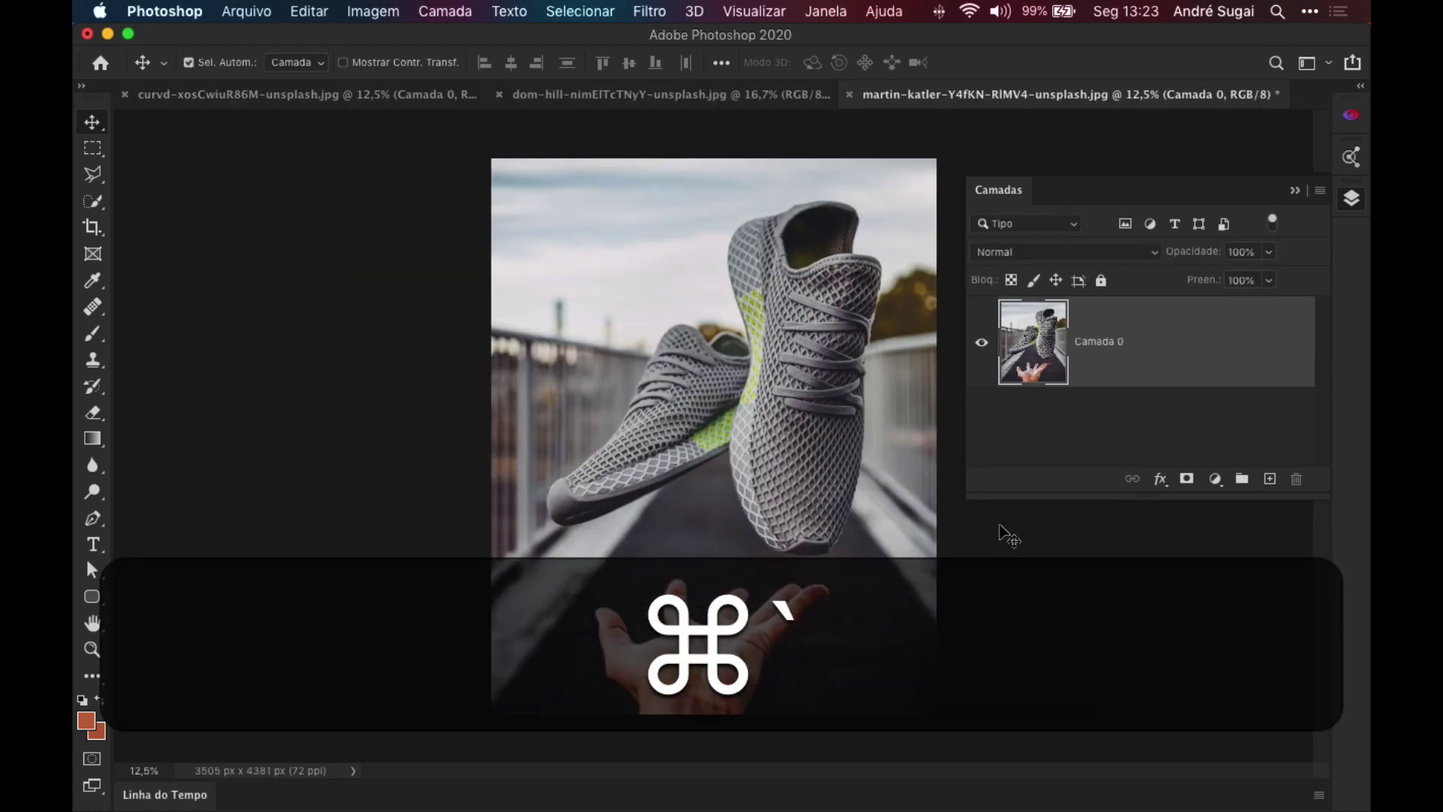
pyautogui.press('super+grave')
pyautogui.press('super+grave')
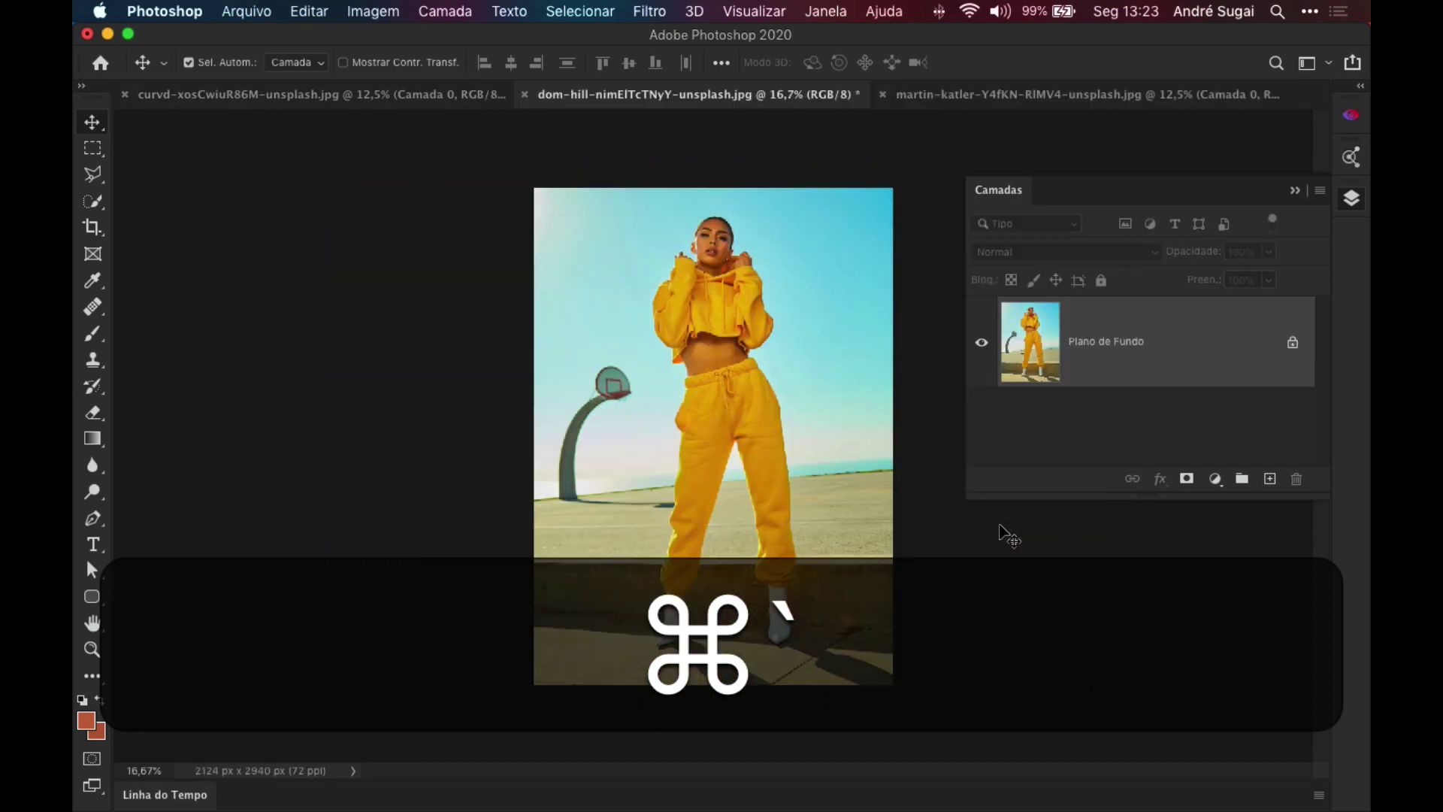
pyautogui.press('super+grave')
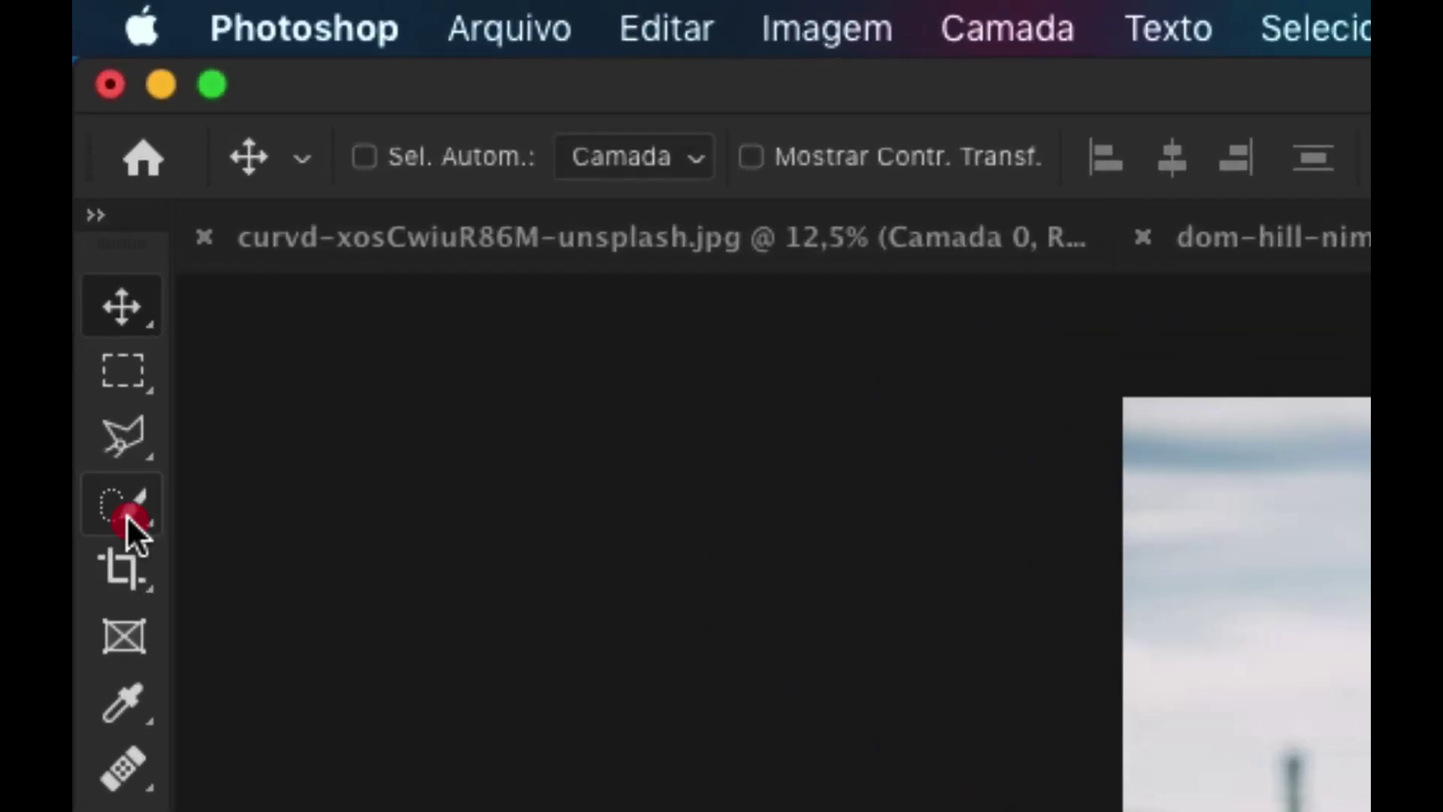
# Choose the Object Selection Tool with its mode set to Lasso.
pyautogui.click(120, 453)
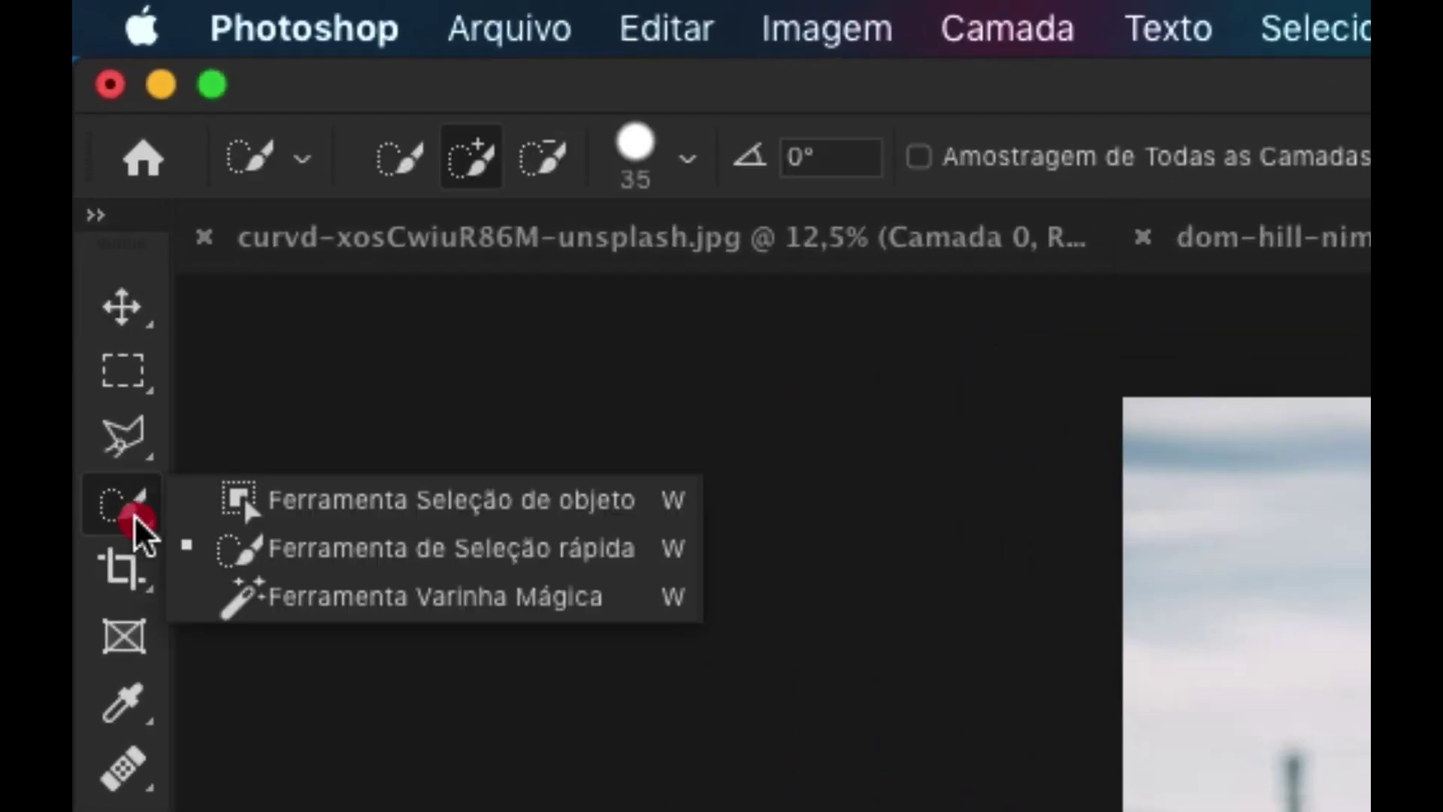
pyautogui.click(331, 526)
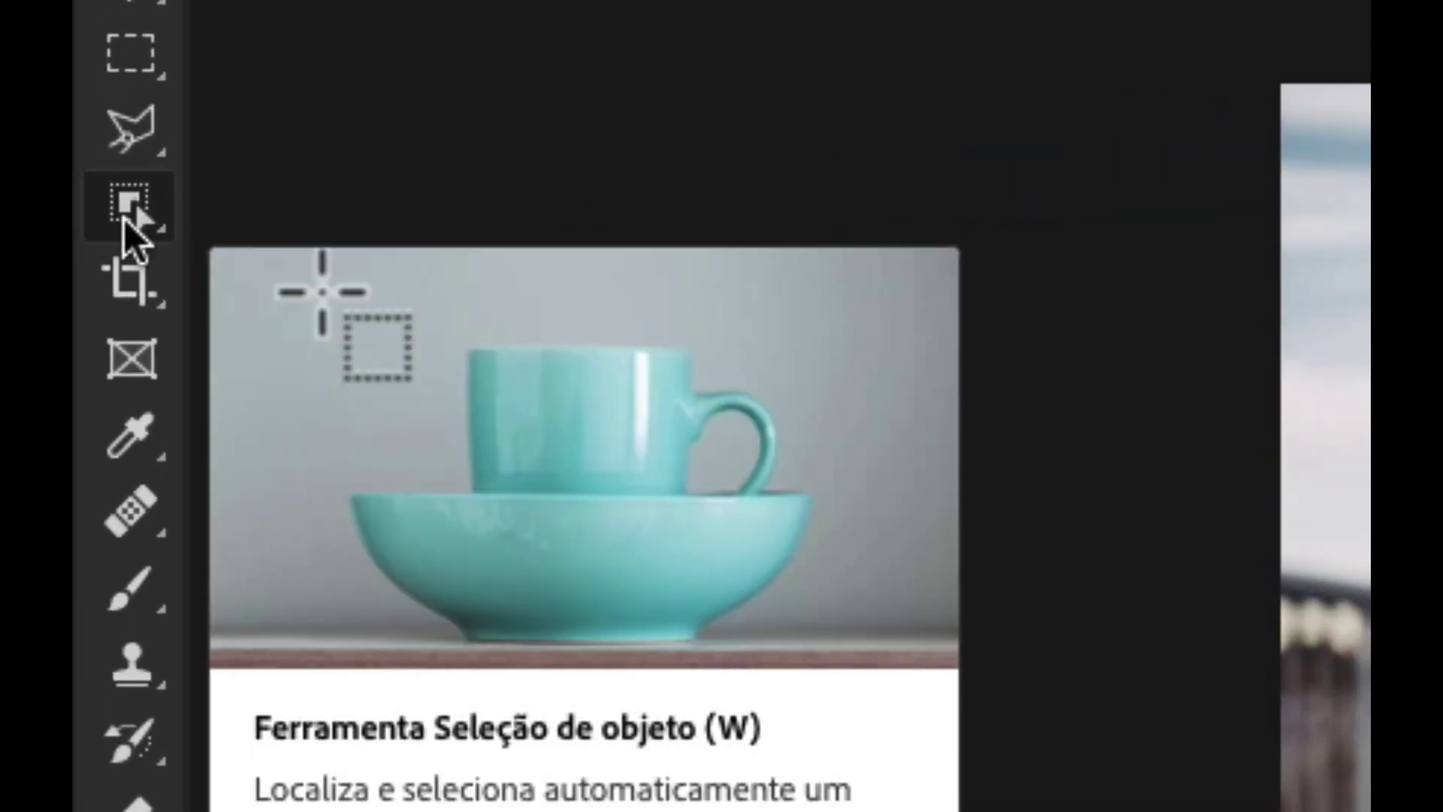
pyautogui.moveTo(124, 217); pyautogui.dragTo(391, 218)
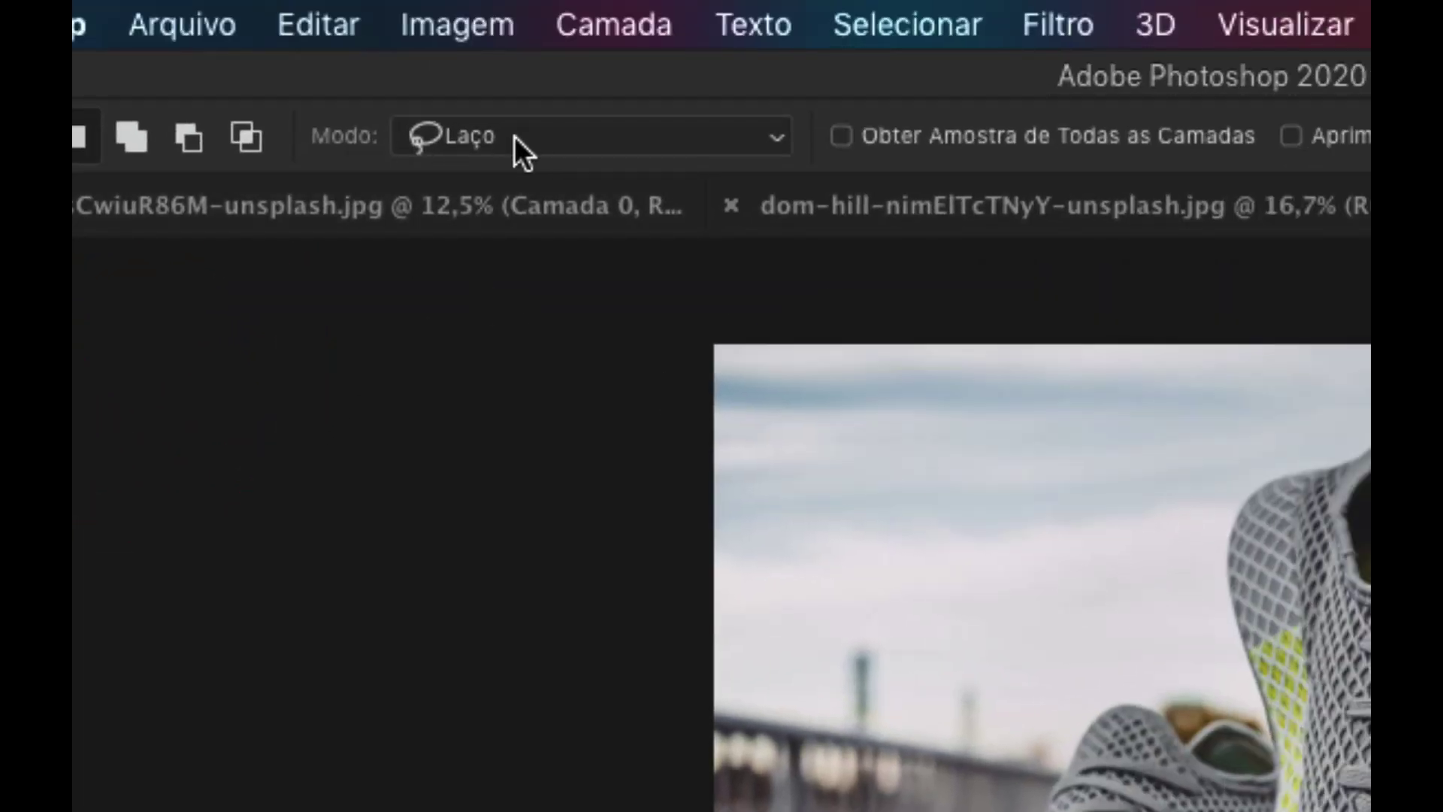
pyautogui.click(514, 136)
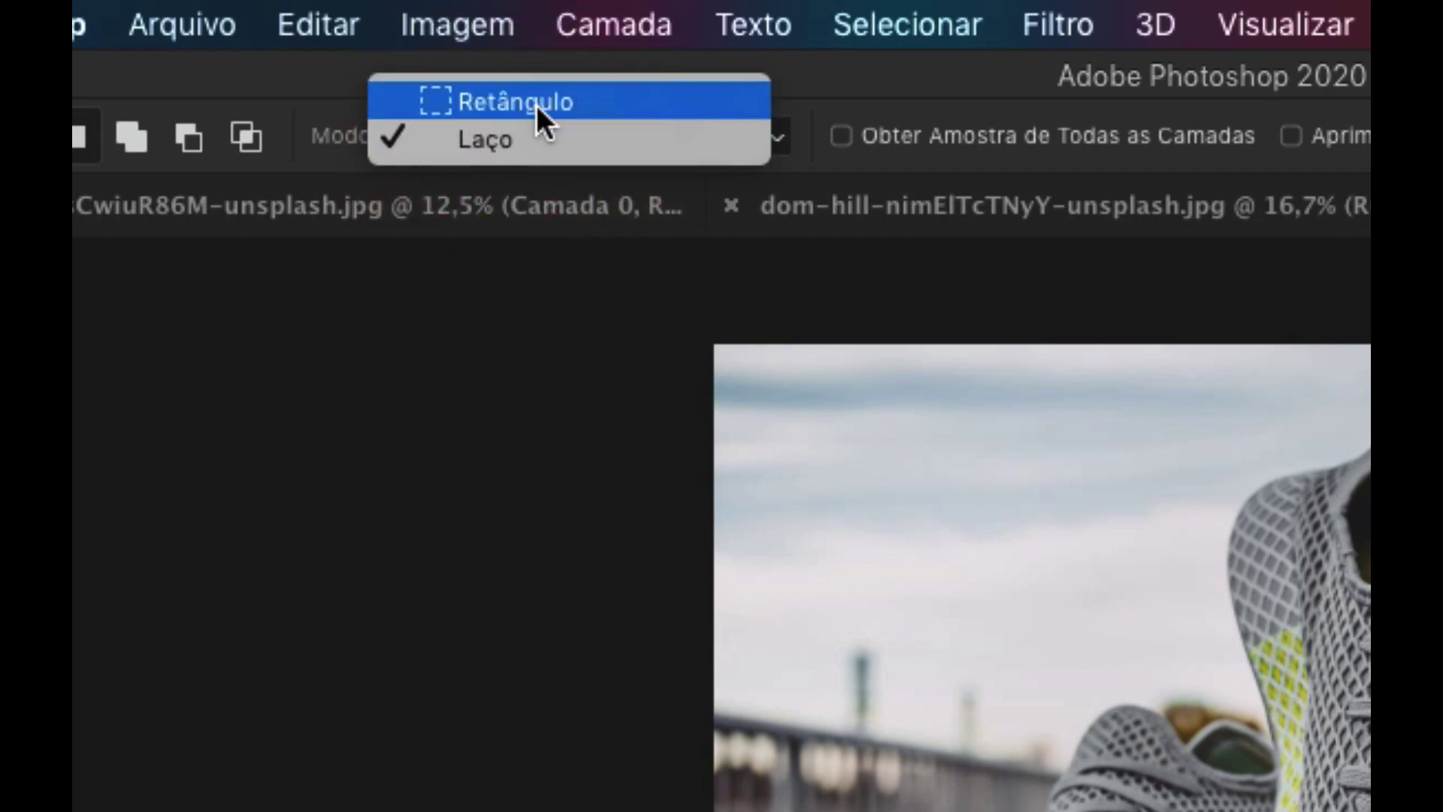
pyautogui.click(528, 145)
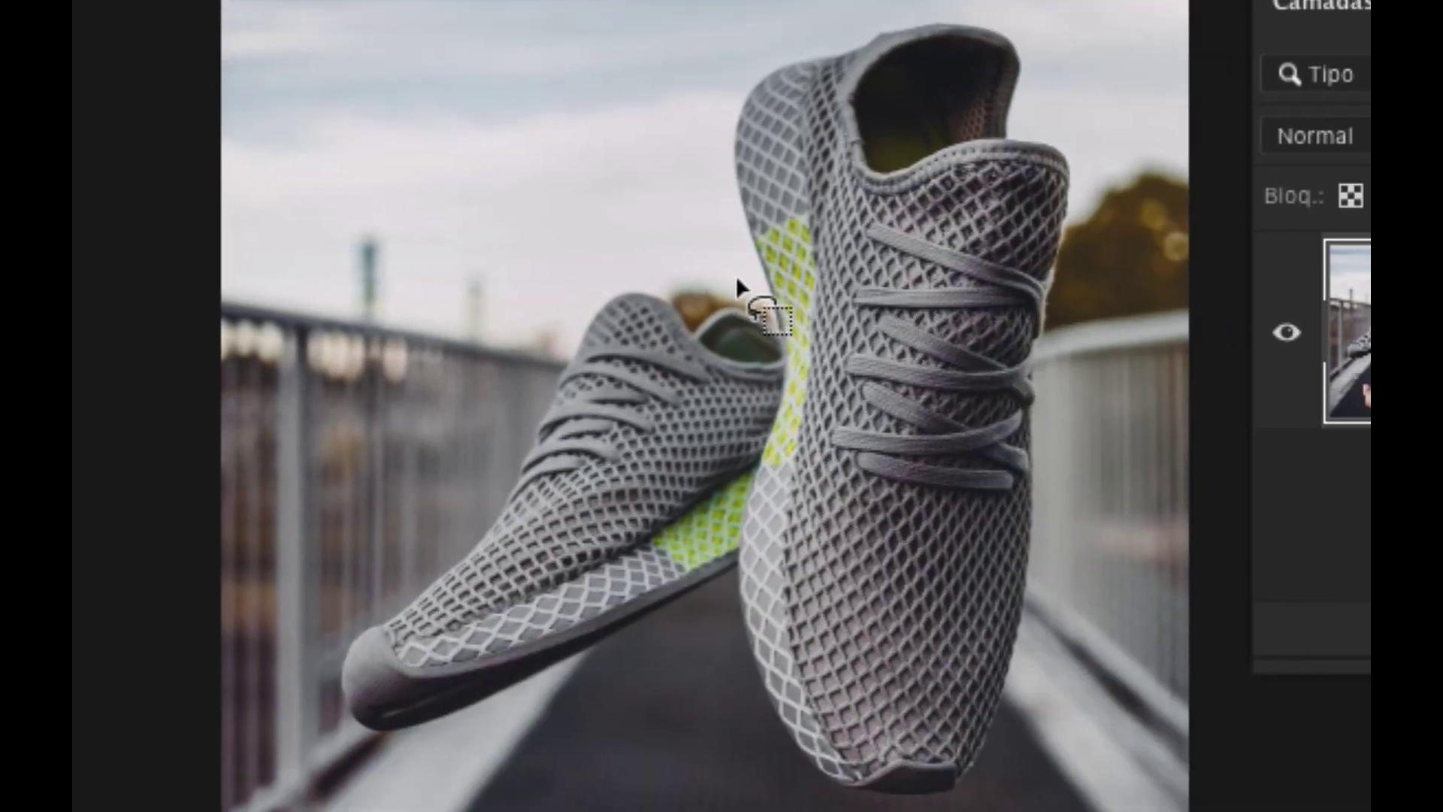
# Draw a loose lasso around both sneakers so Object Selection snaps to their edges.
pyautogui.click(721, 280)
pyautogui.moveTo(655, 274)
pyautogui.mouseDown()
pyautogui.moveTo(517, 402)
pyautogui.moveTo(454, 515)
pyautogui.moveTo(344, 614)
pyautogui.mouseUp()
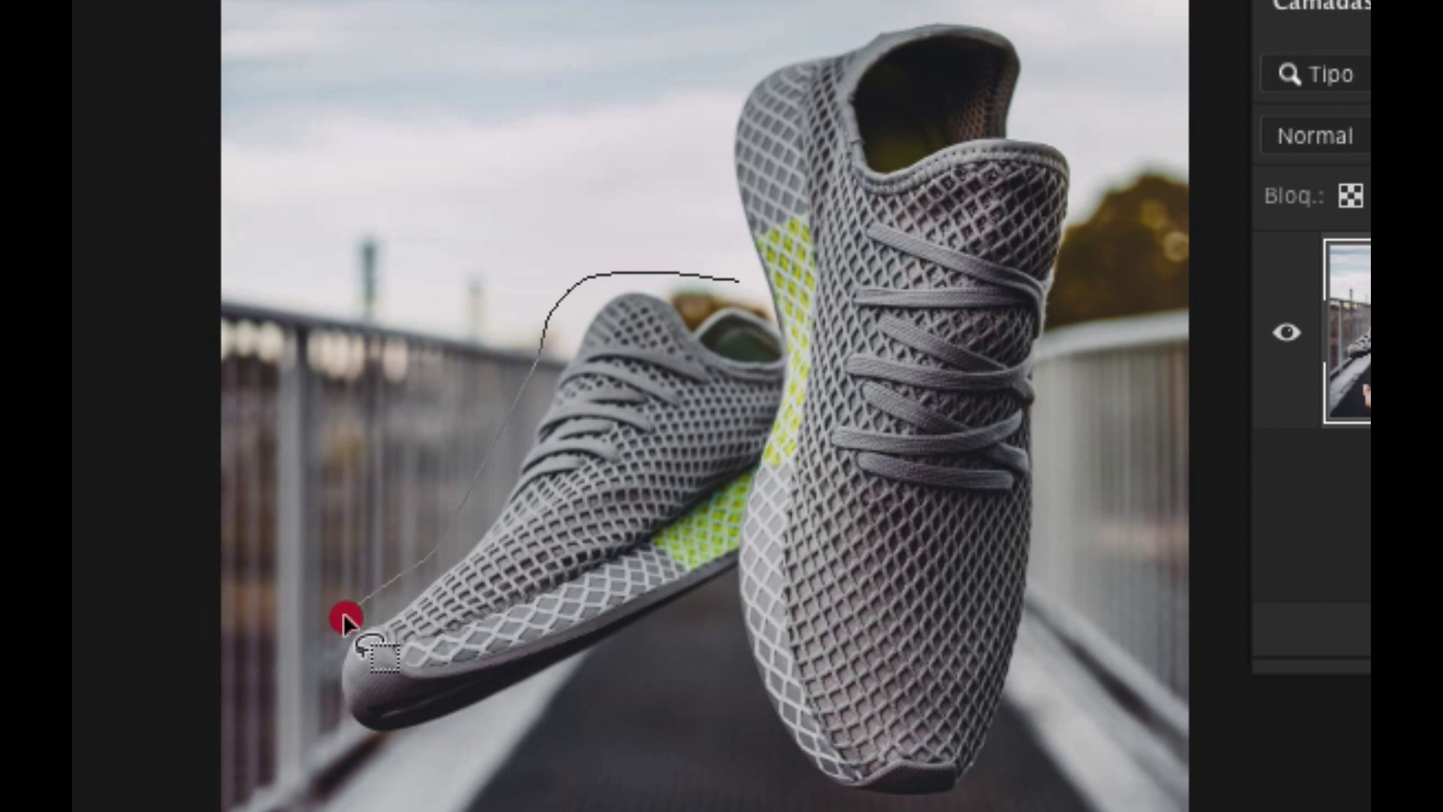
pyautogui.moveTo(340, 732)
pyautogui.mouseDown()
pyautogui.moveTo(431, 754)
pyautogui.moveTo(575, 679)
pyautogui.mouseUp()
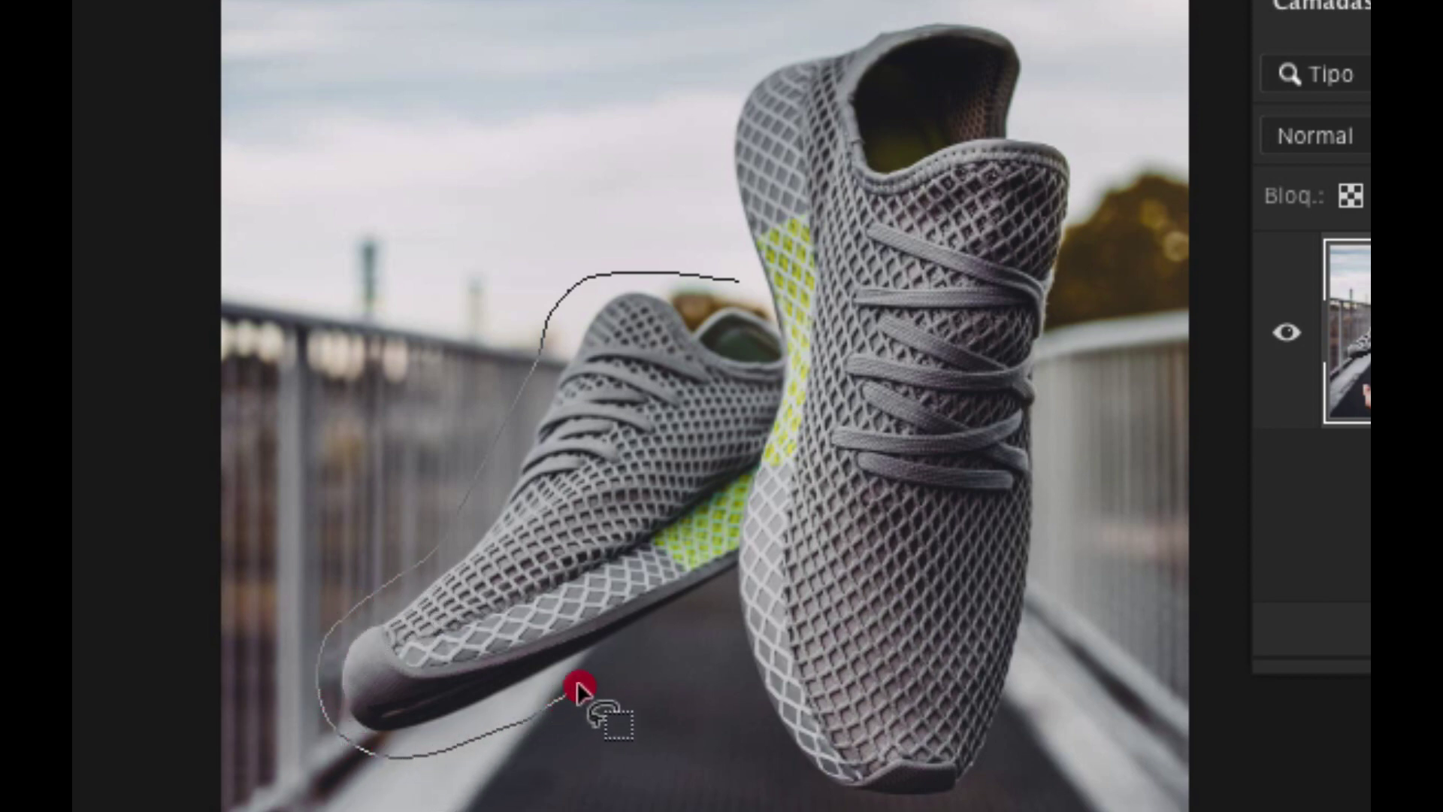
pyautogui.moveTo(707, 602); pyautogui.dragTo(768, 729)
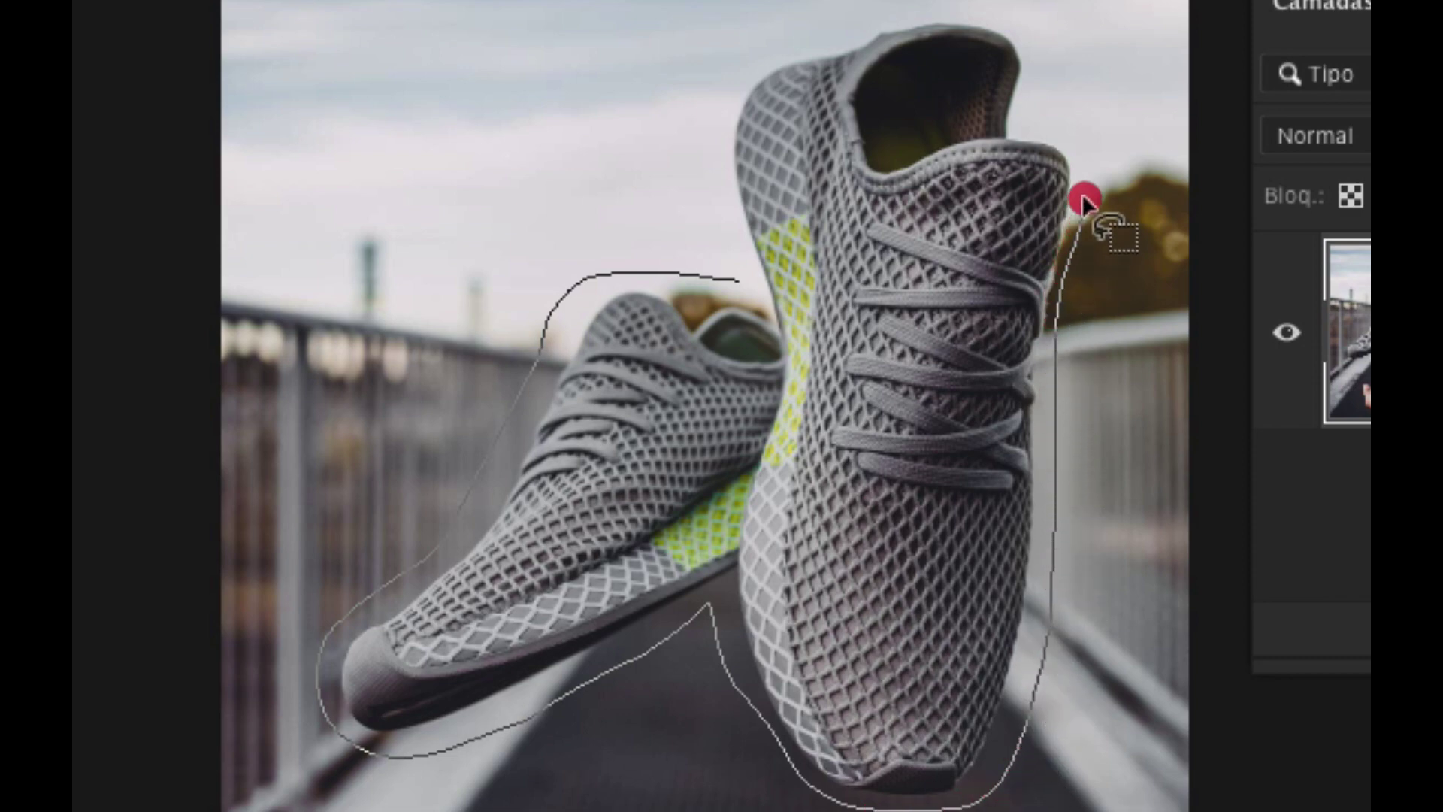
pyautogui.moveTo(1083, 202)
pyautogui.mouseDown()
pyautogui.moveTo(1025, 35)
pyautogui.moveTo(966, 12)
pyautogui.moveTo(774, 45)
pyautogui.mouseUp()
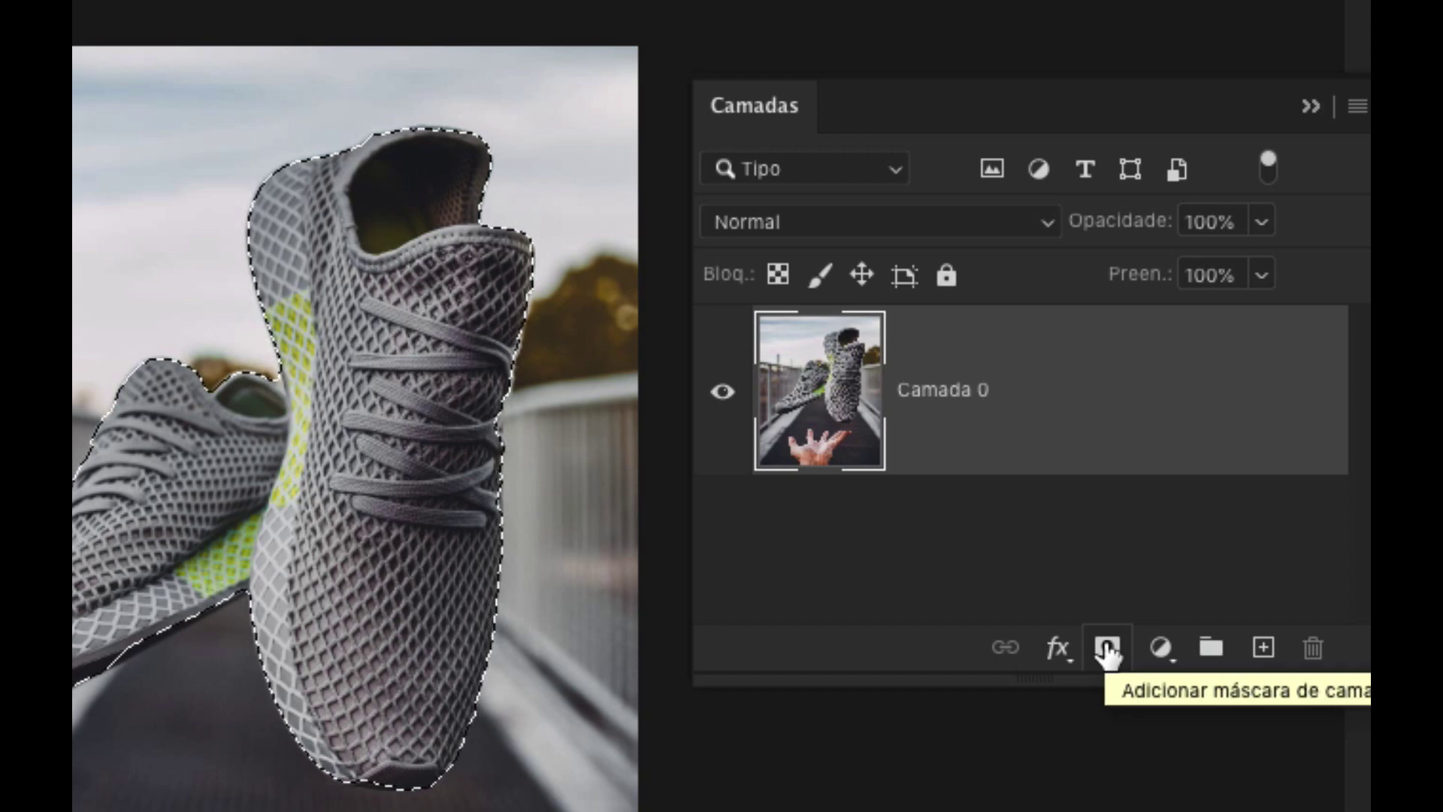
# Mask out the background around the sneakers and pick a 200 px hard round brush.
pyautogui.click(1107, 648)
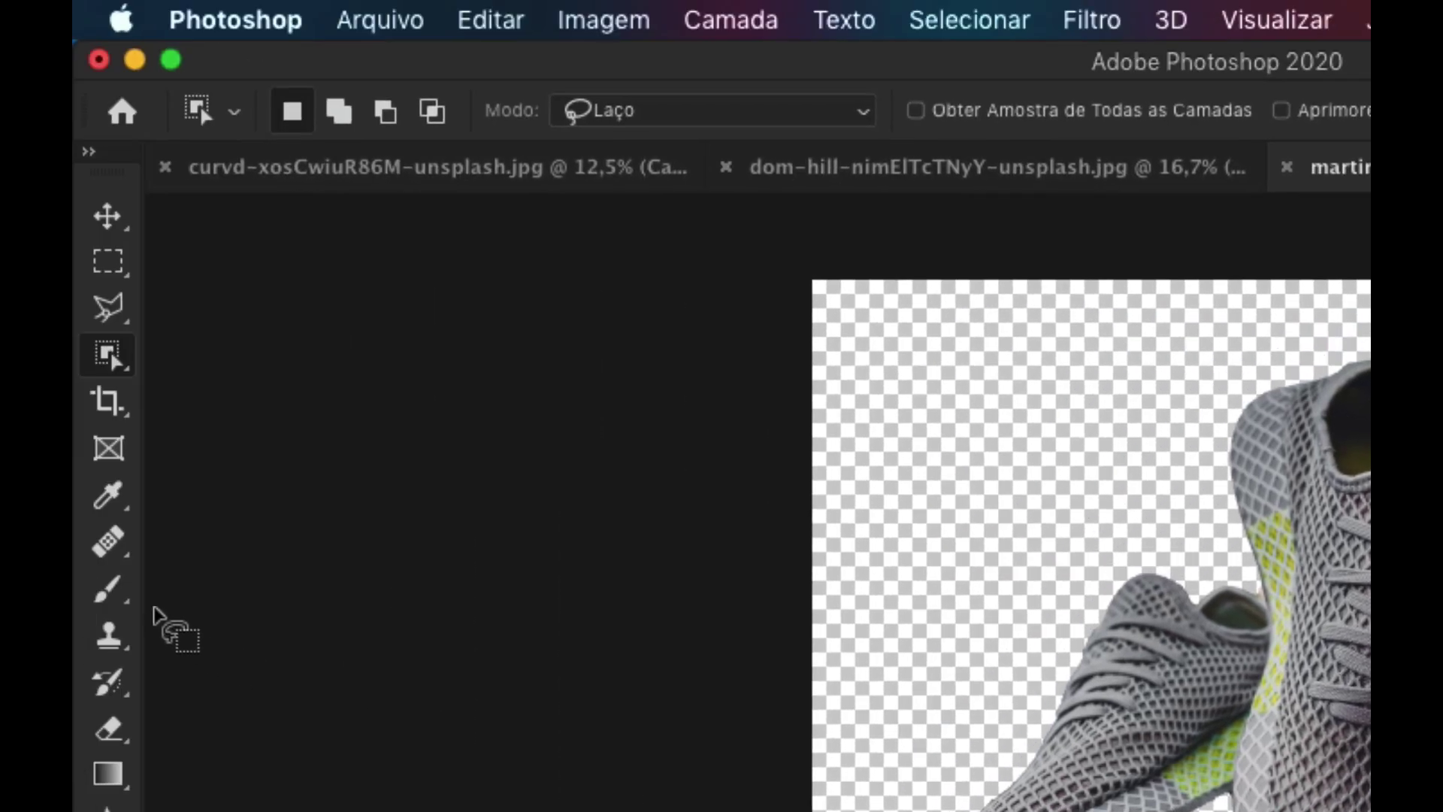
pyautogui.click(107, 590)
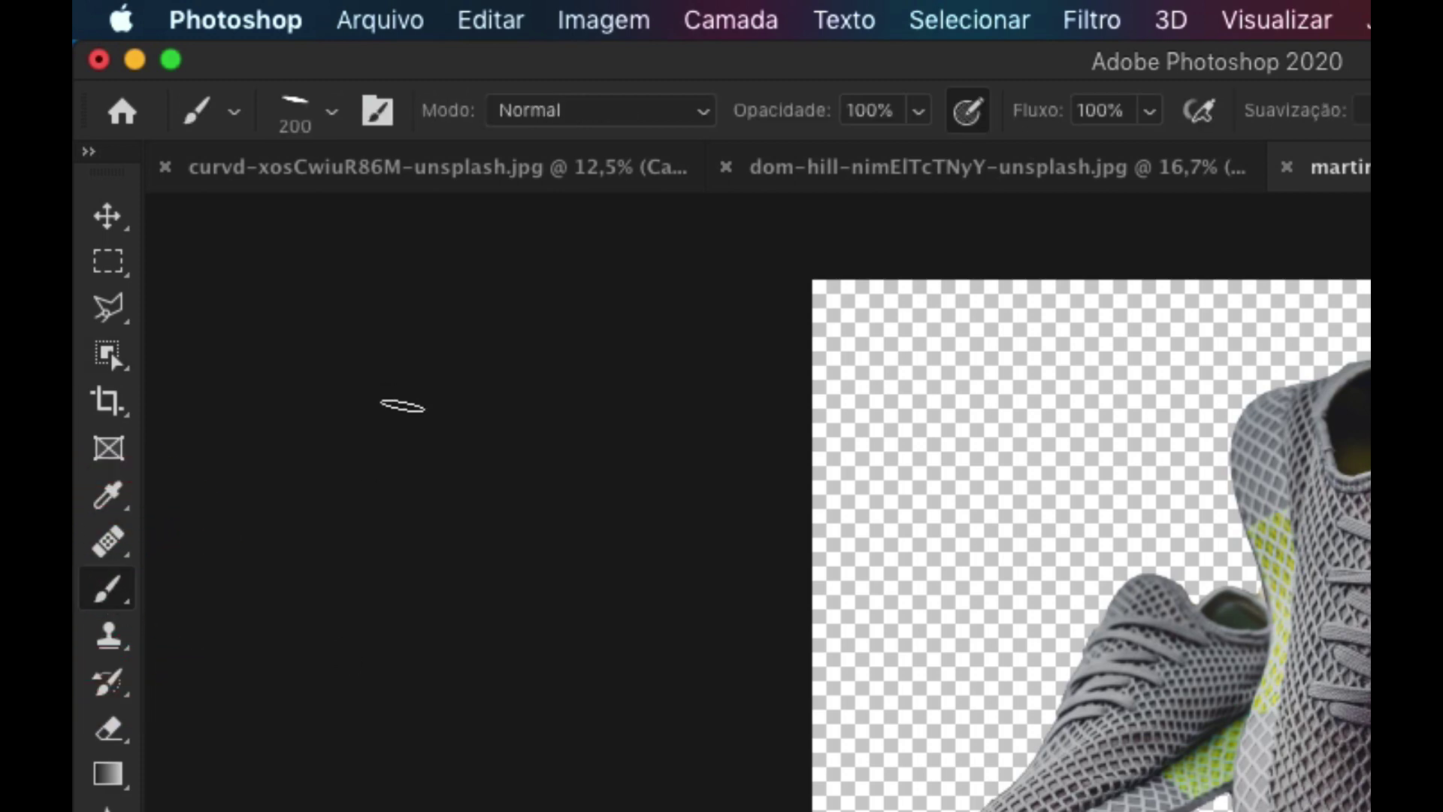
pyautogui.click(332, 114)
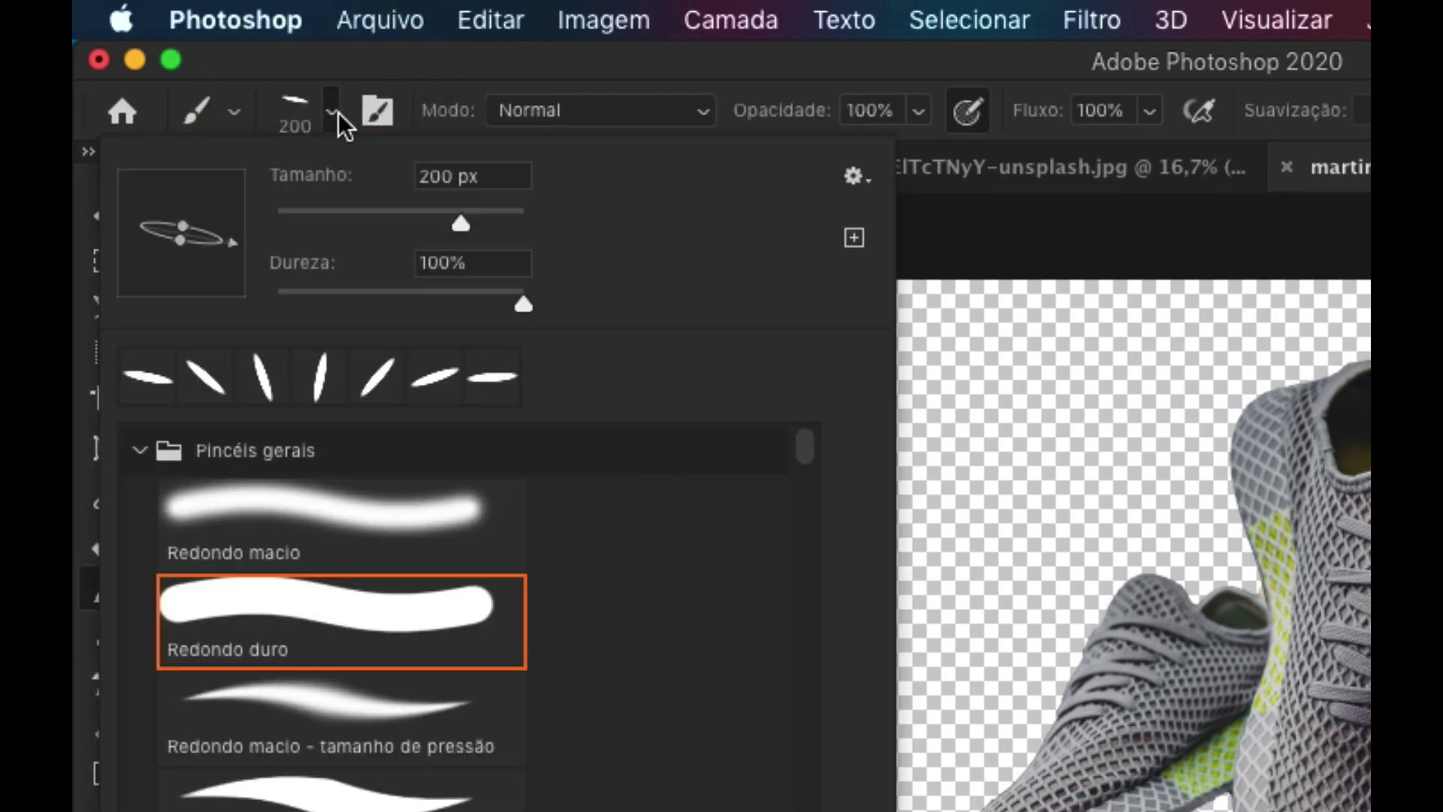
pyautogui.click(319, 628)
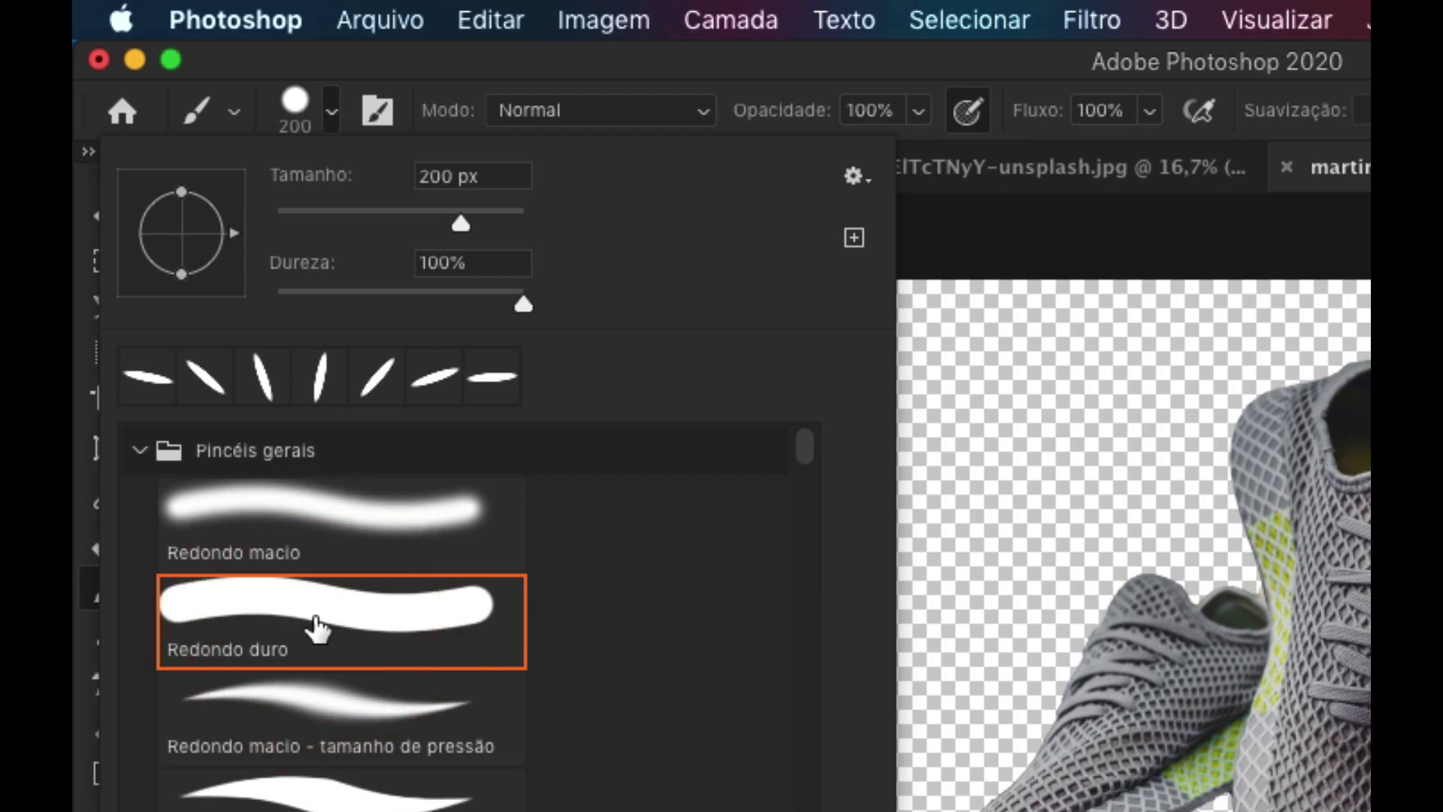
pyautogui.click(308, 785)
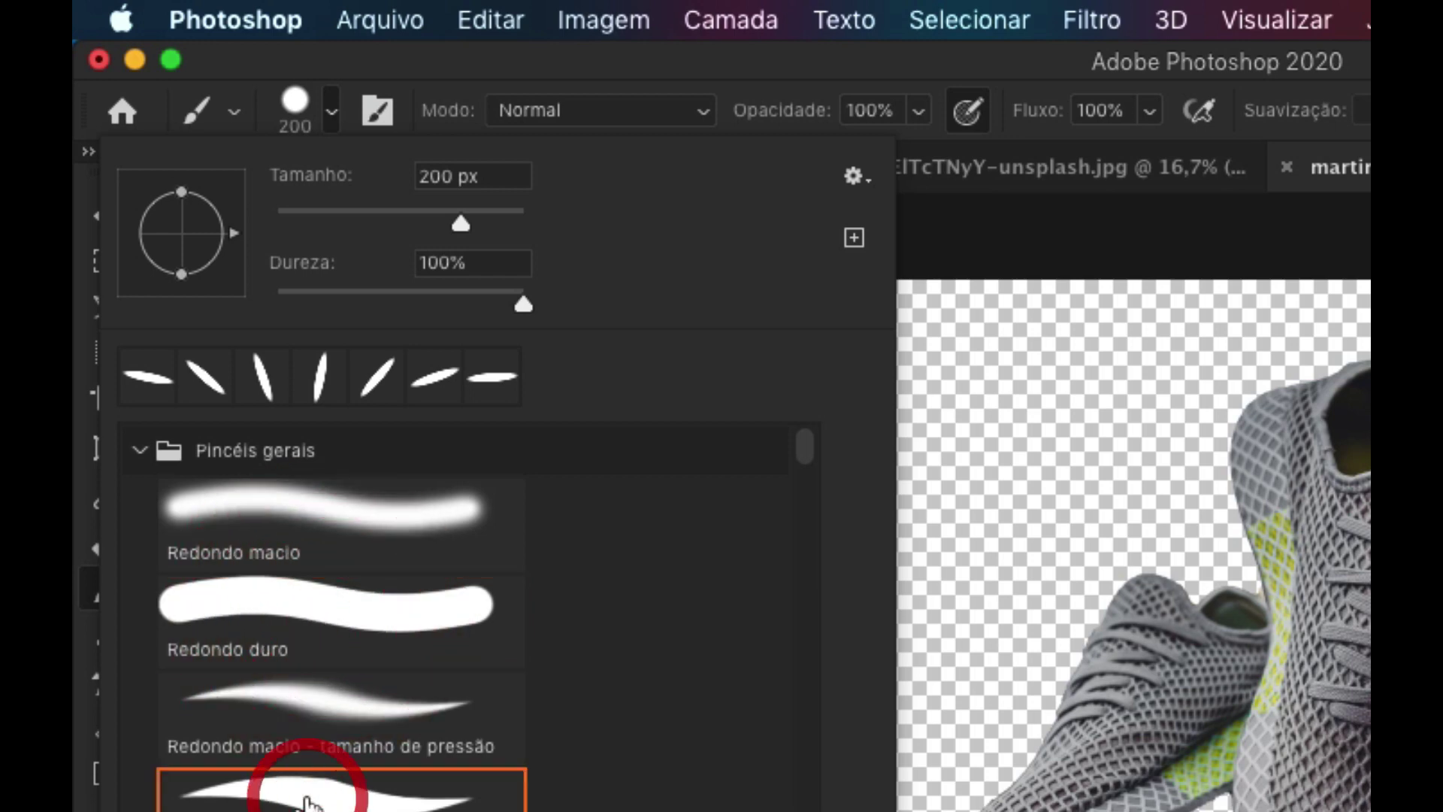
pyautogui.scroll(-2, 339, 676)
pyautogui.scroll(-3, 341, 680)
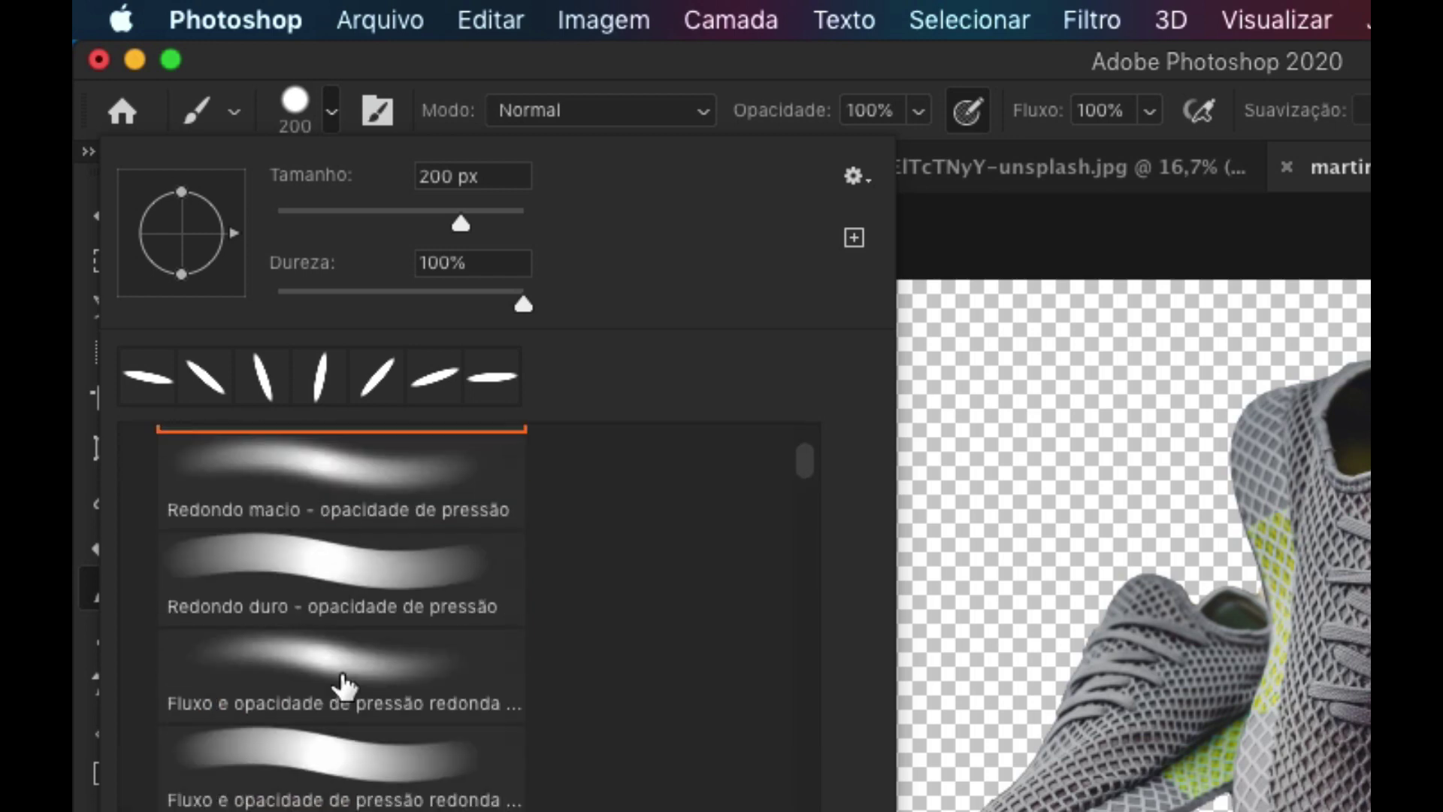
pyautogui.scroll(2, 342, 685)
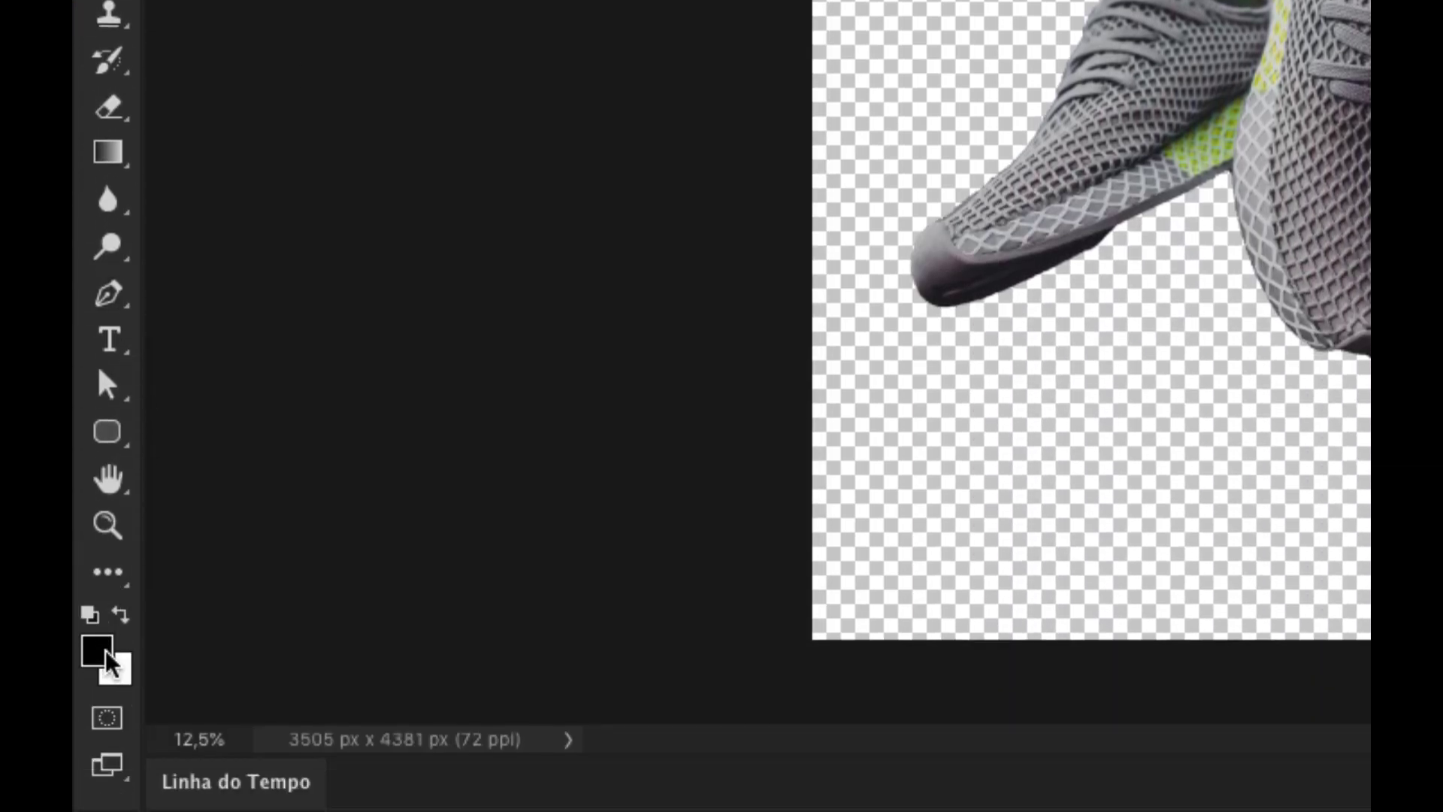
# Paint white on the layer mask to restore the left shoe's cut-off sole and toe.
pyautogui.click(121, 616)
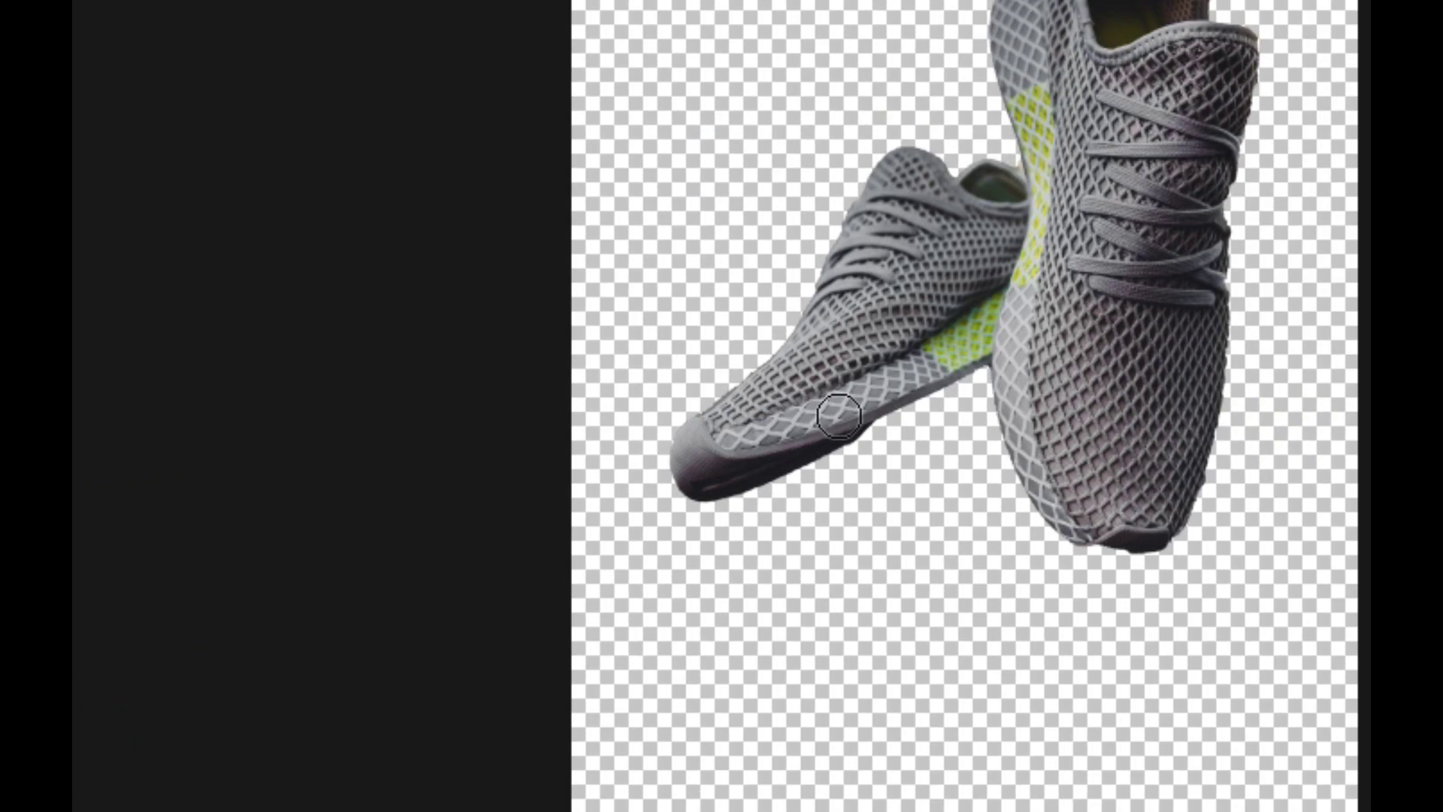
pyautogui.click(730, 513)
pyautogui.moveTo(731, 512); pyautogui.dragTo(773, 500)
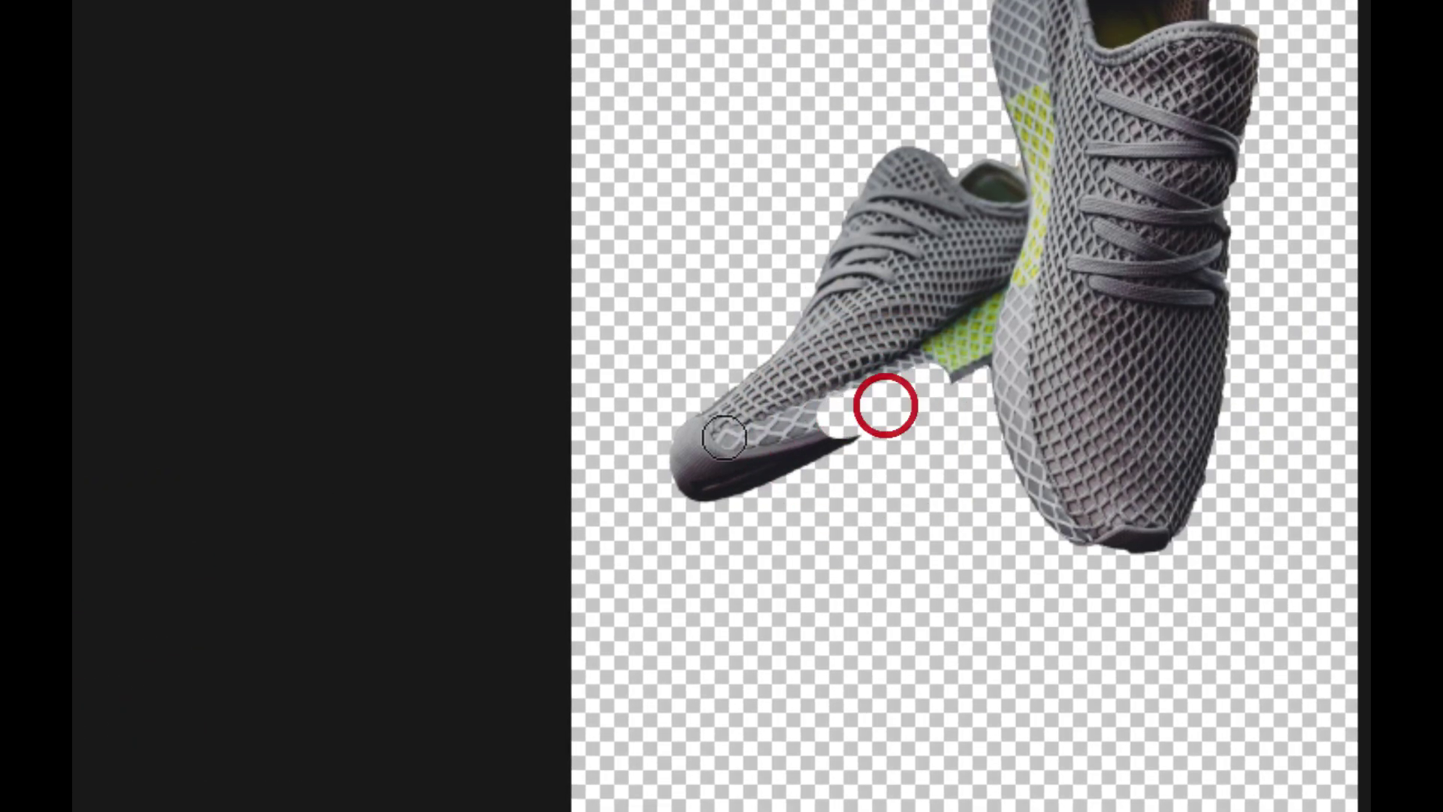
pyautogui.click(120, 615)
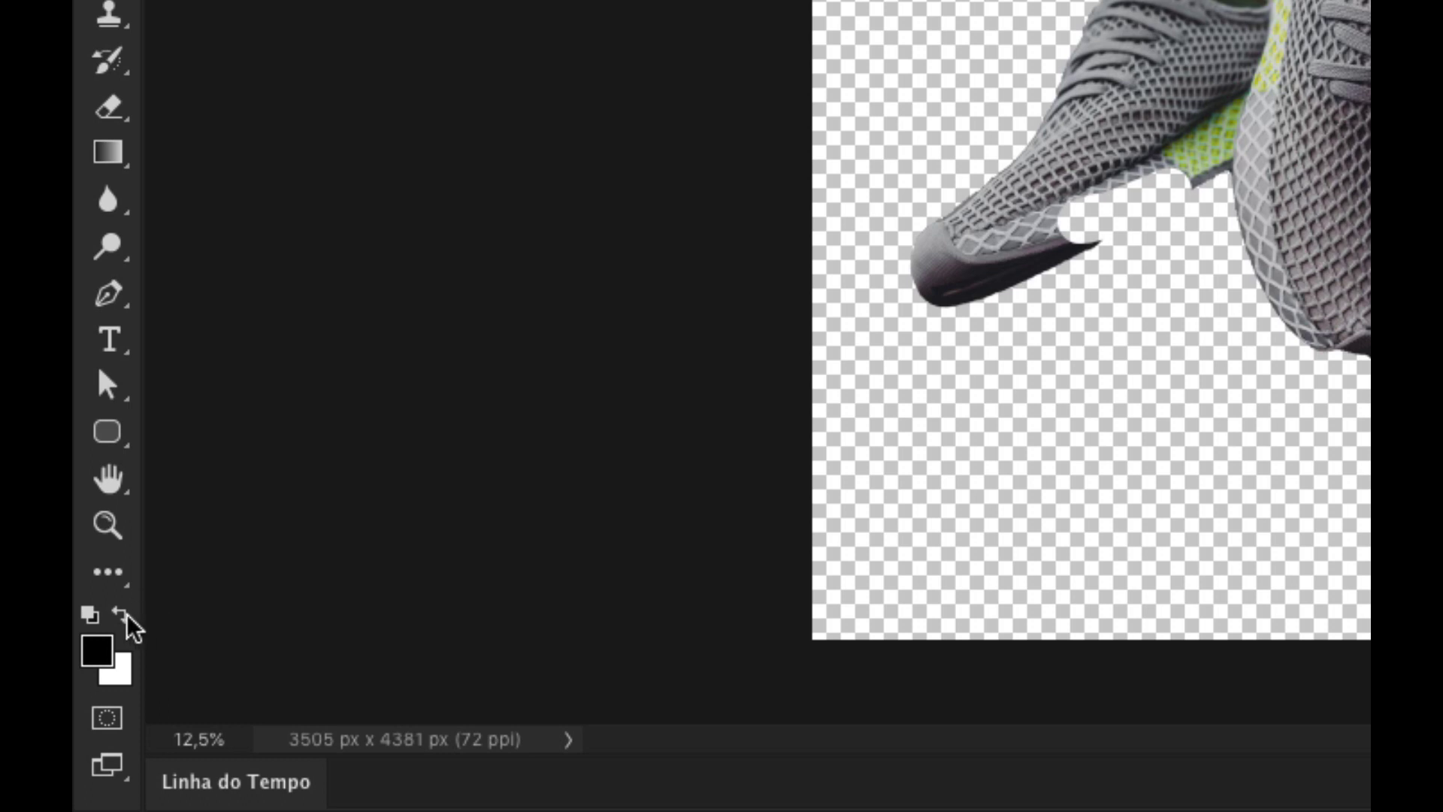
pyautogui.click(122, 614)
pyautogui.moveTo(1067, 218)
pyautogui.mouseDown()
pyautogui.moveTo(1206, 159)
pyautogui.moveTo(1063, 224)
pyautogui.mouseUp()
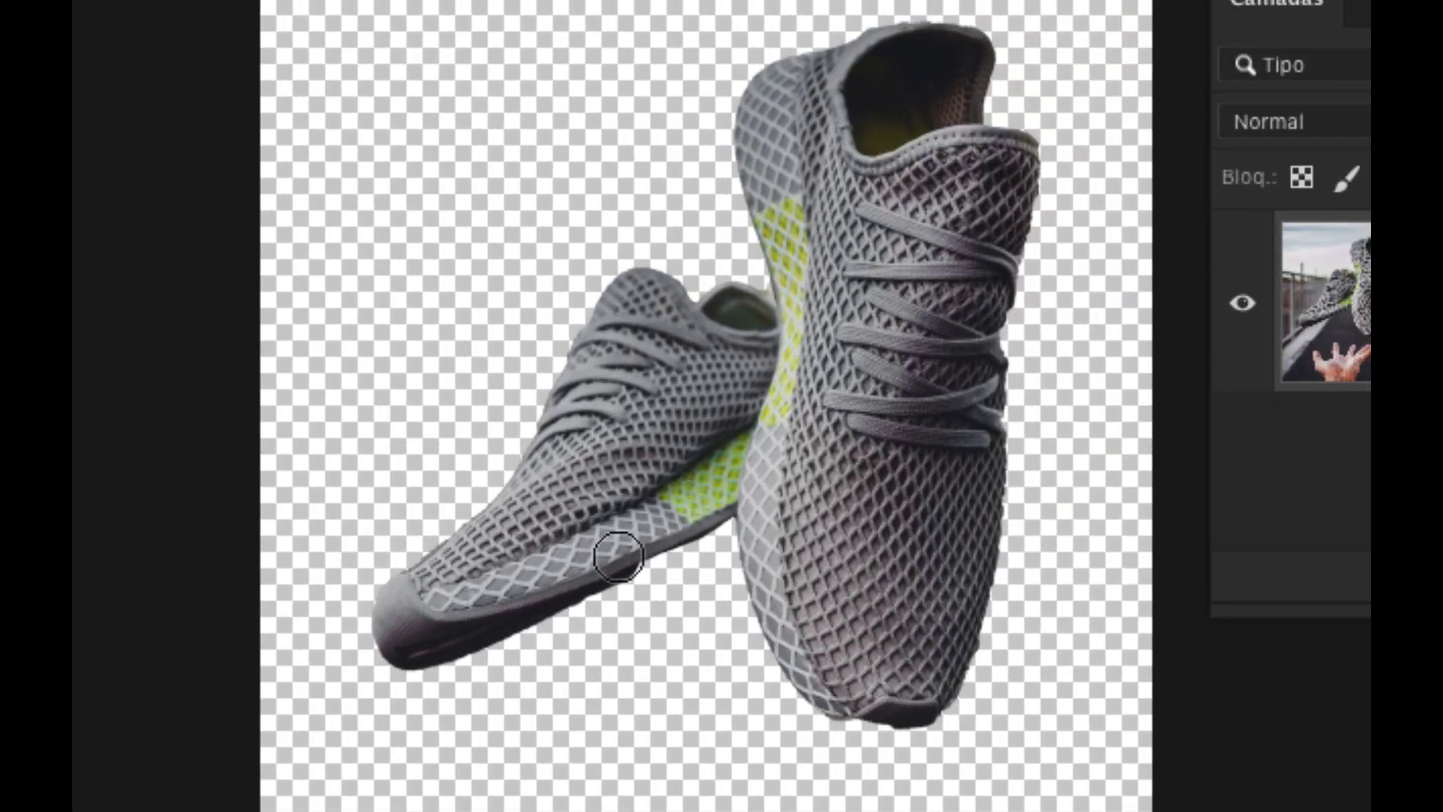
pyautogui.moveTo(551, 581); pyautogui.dragTo(602, 548)
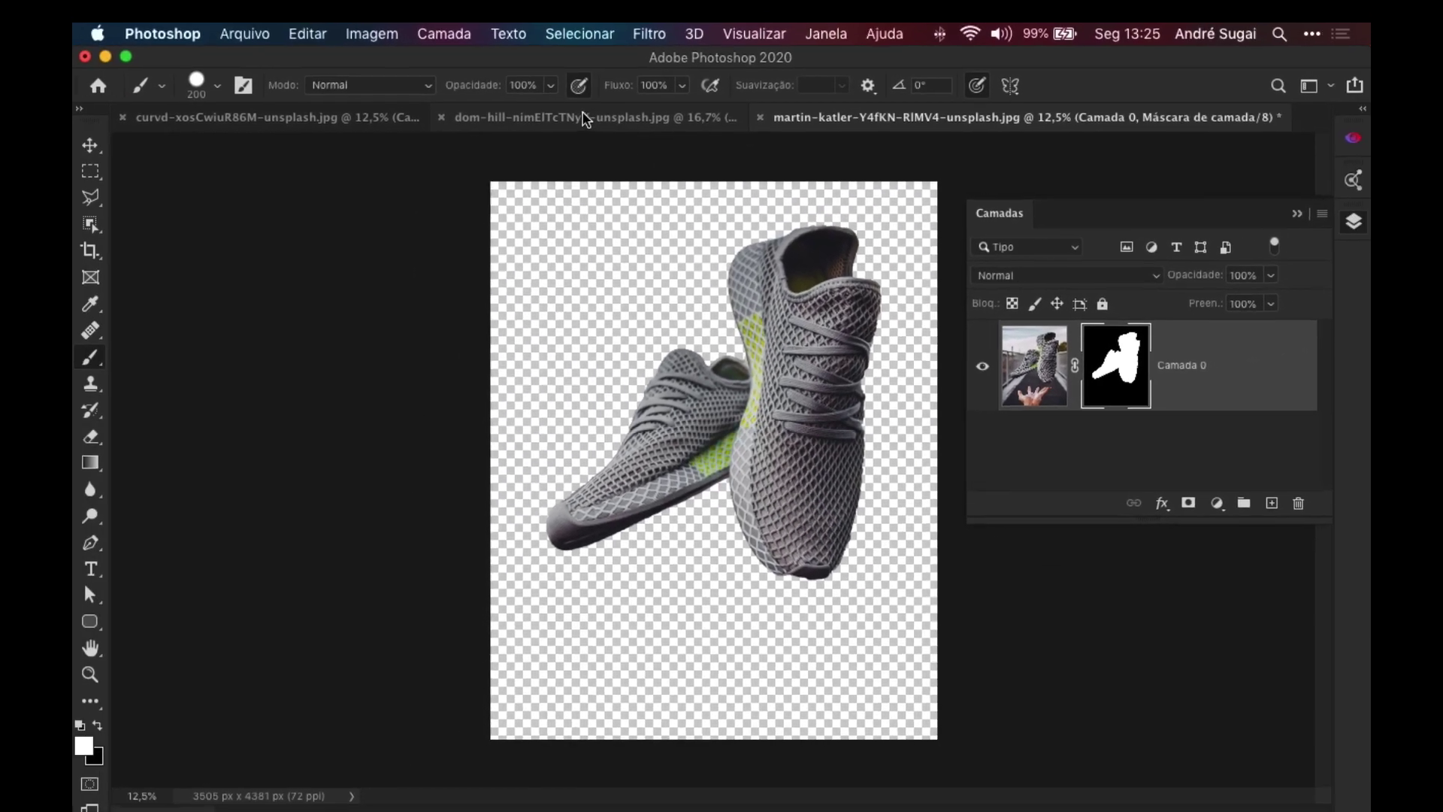
# Switch to the dom-hill photo of the woman in yellow and choose the Magic Wand Tool.
pyautogui.click(579, 118)
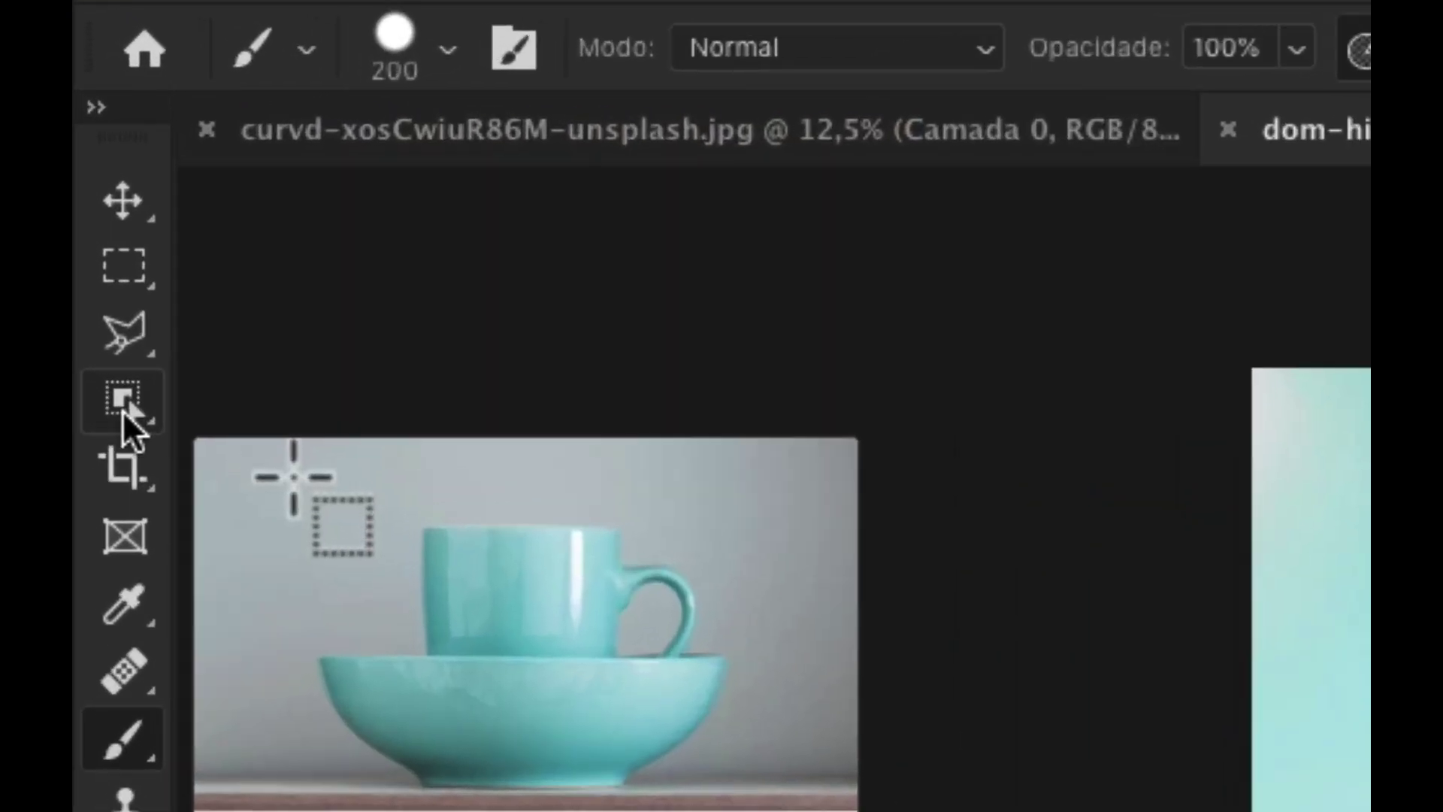
pyautogui.moveTo(117, 357)
pyautogui.mouseDown()
pyautogui.moveTo(270, 454)
pyautogui.moveTo(692, 436)
pyautogui.mouseUp()
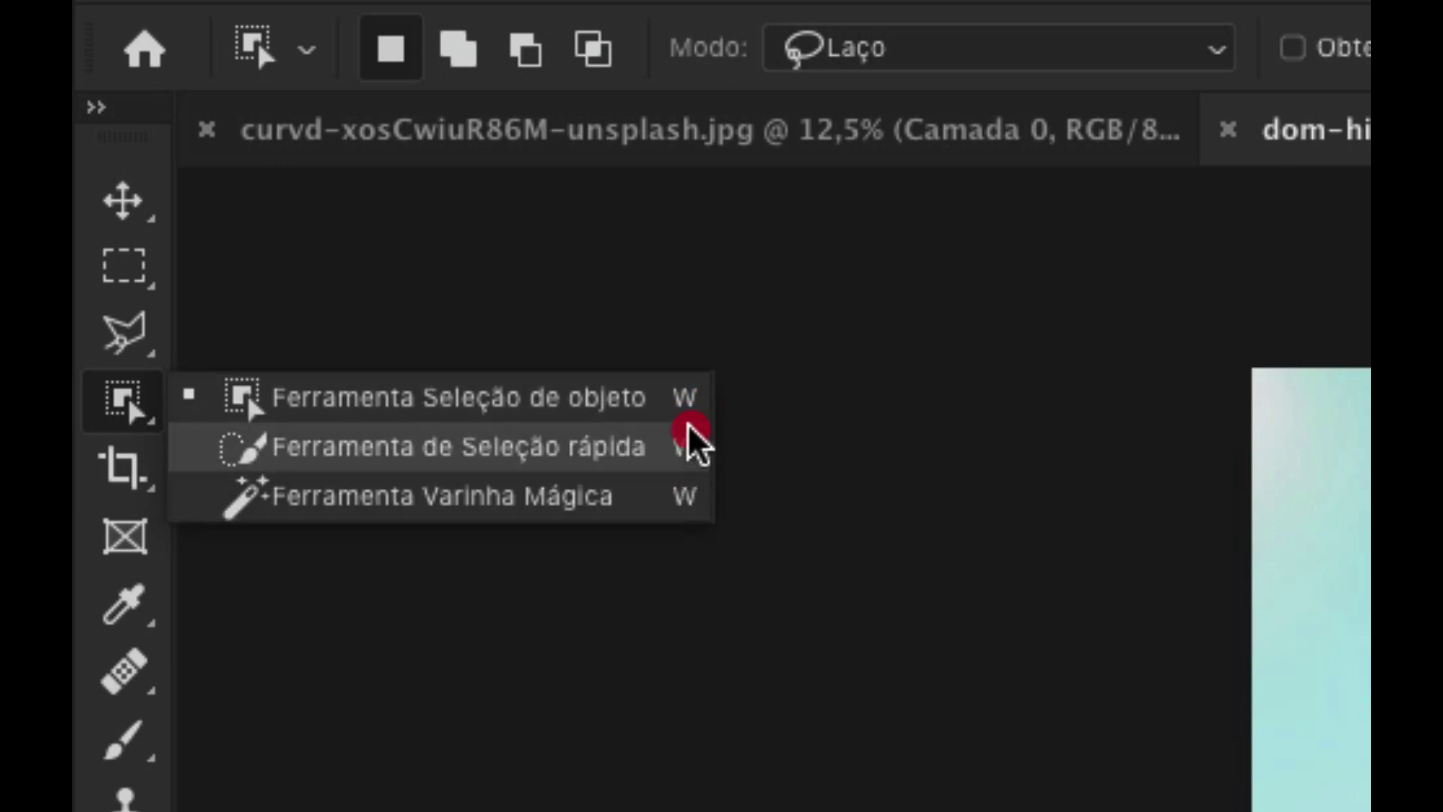
pyautogui.moveTo(692, 436)
pyautogui.mouseDown()
pyautogui.moveTo(680, 541)
pyautogui.moveTo(337, 502)
pyautogui.moveTo(347, 409)
pyautogui.moveTo(358, 459)
pyautogui.mouseUp()
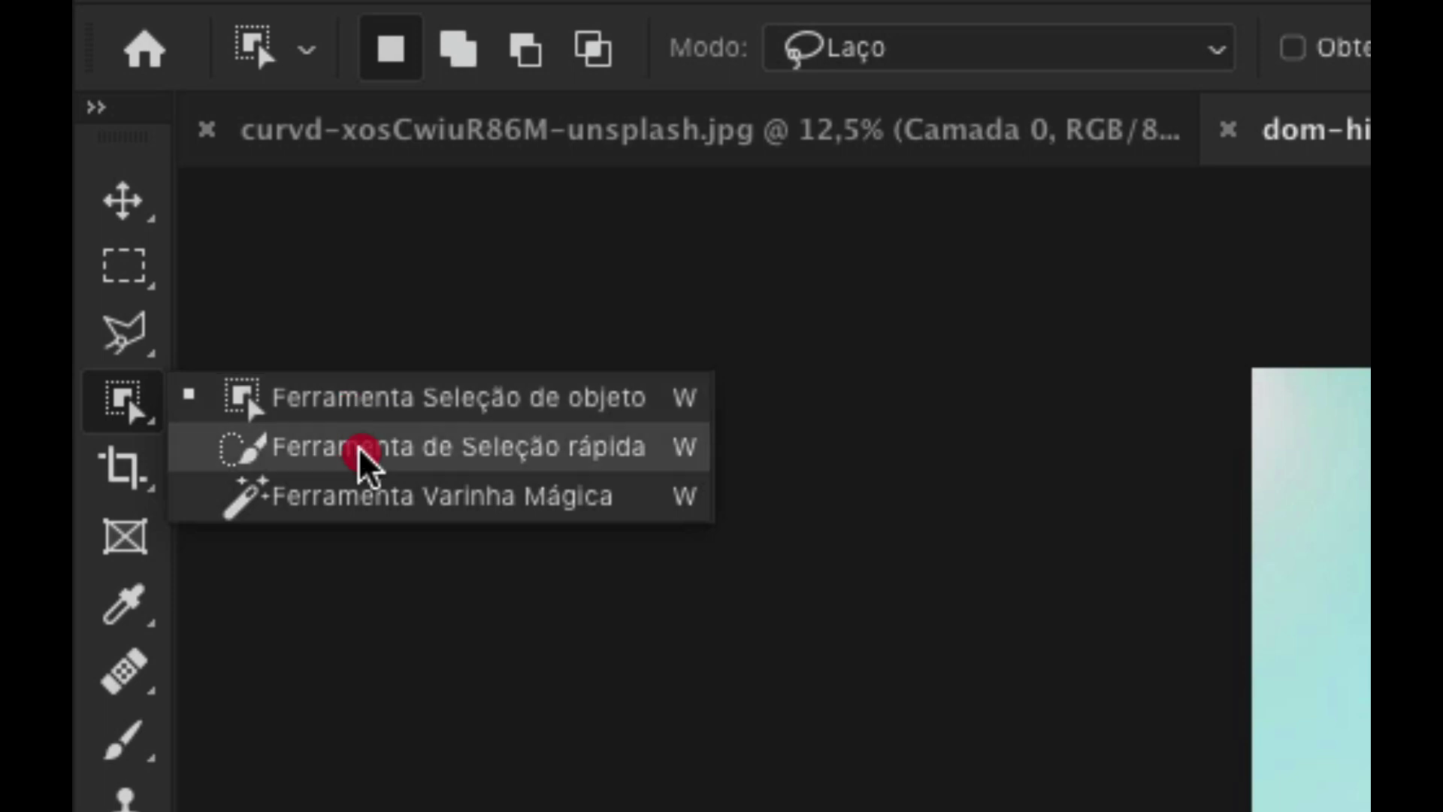
pyautogui.click(368, 502)
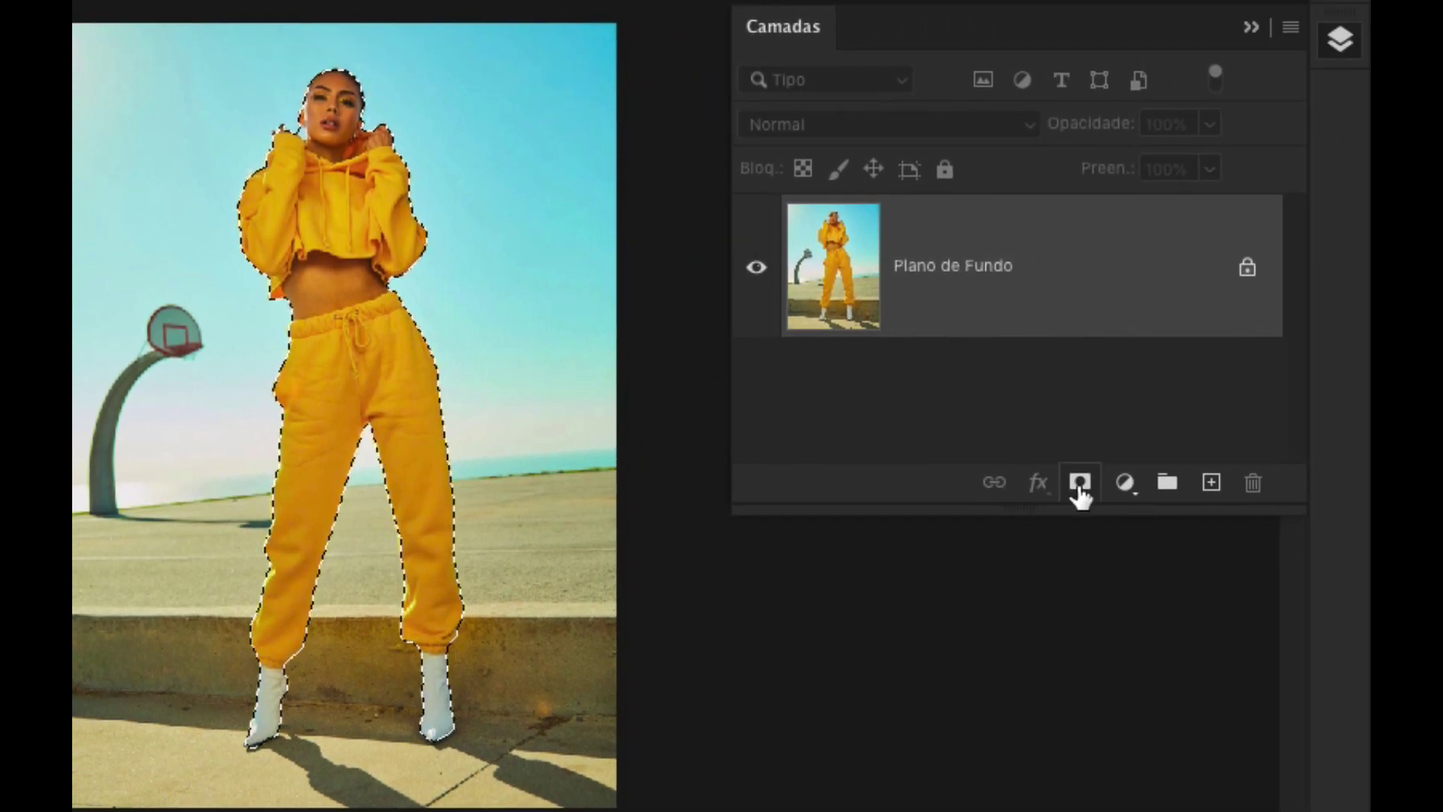
# Add a layer mask that hides the background around the selected woman.
pyautogui.click(1080, 483)
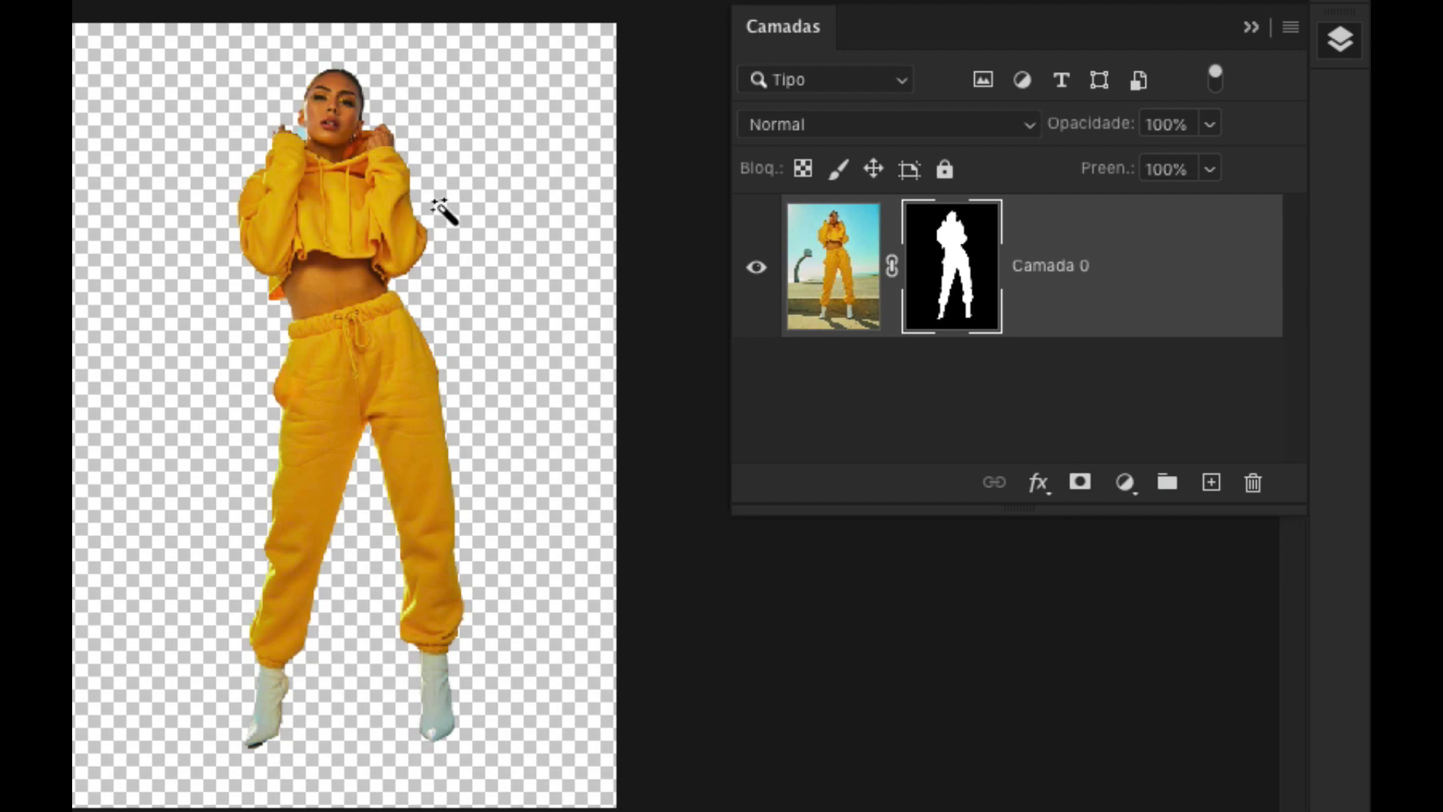
# Zoom in on the woman's ear and neck and switch to the Quick Selection Tool.
pyautogui.press('z')
pyautogui.click(304, 138)
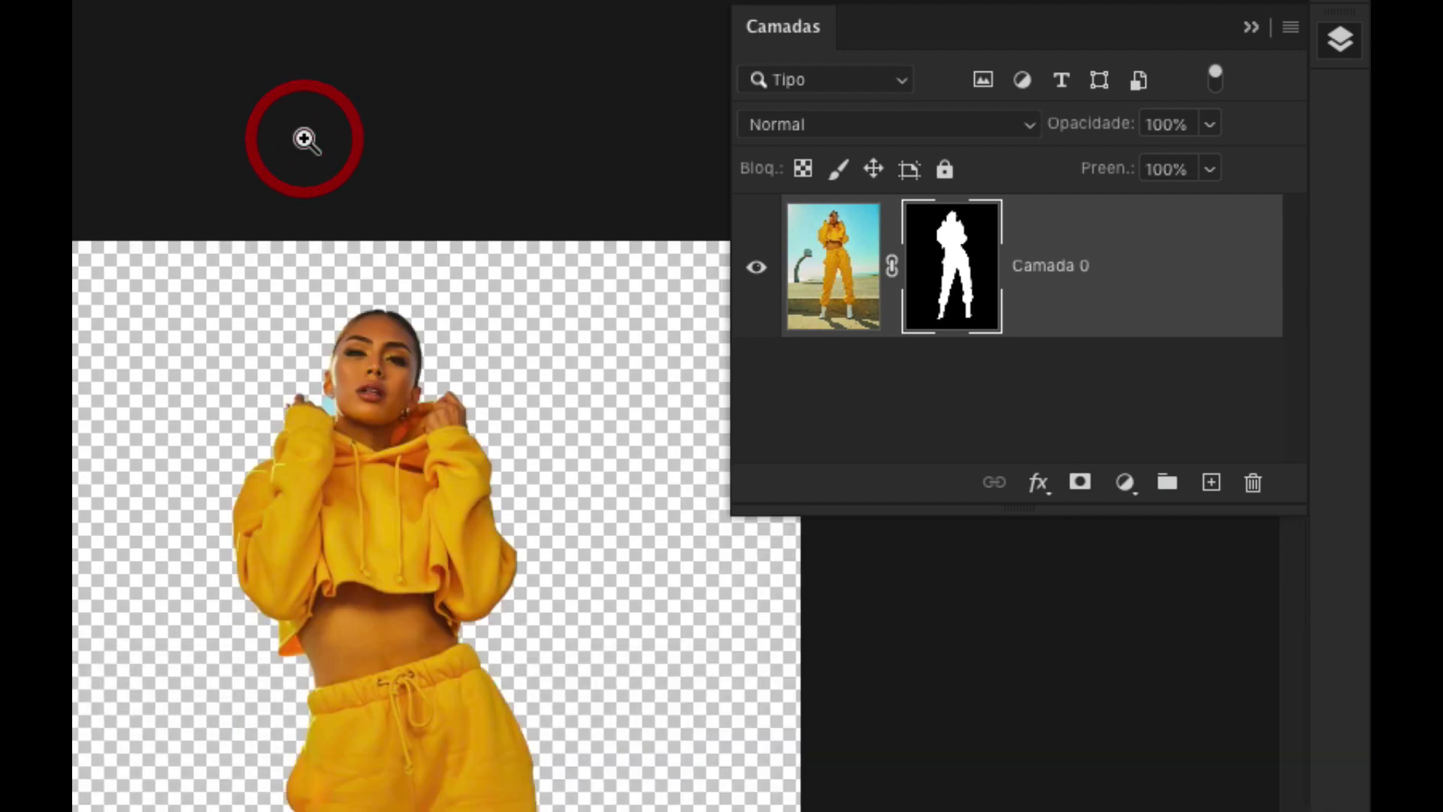
pyautogui.click(332, 407)
pyautogui.click(328, 411)
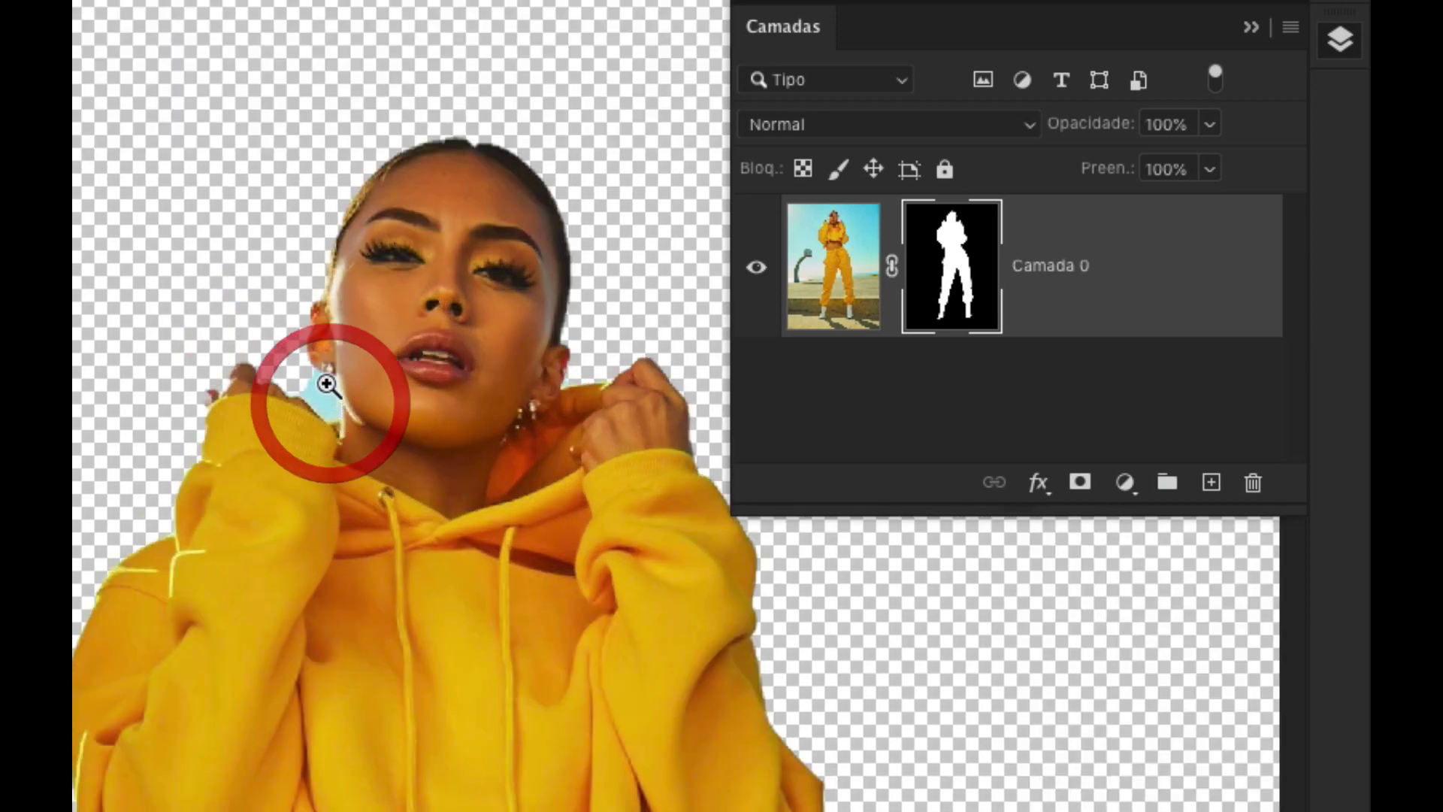
pyautogui.click(335, 394)
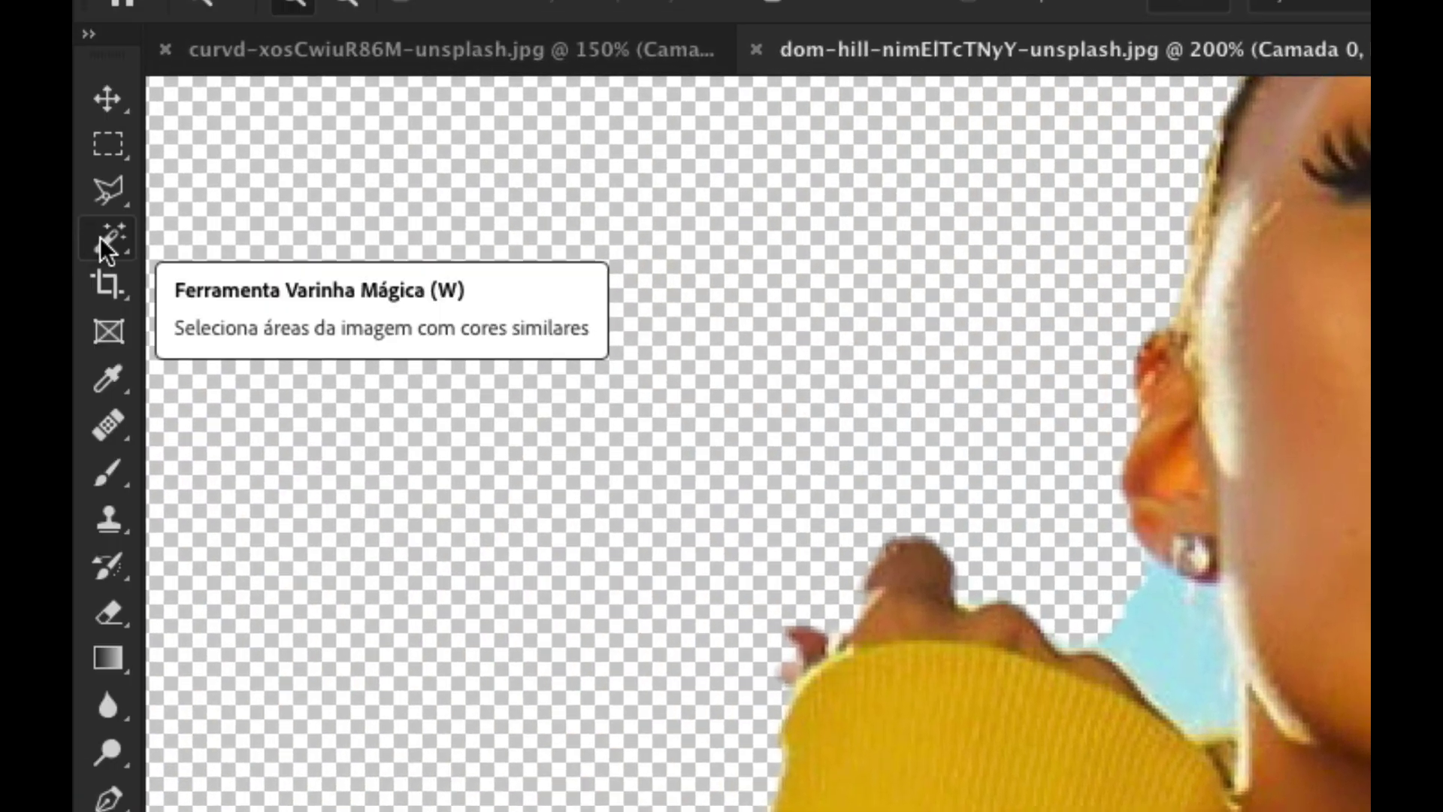
pyautogui.rightClick(99, 240)
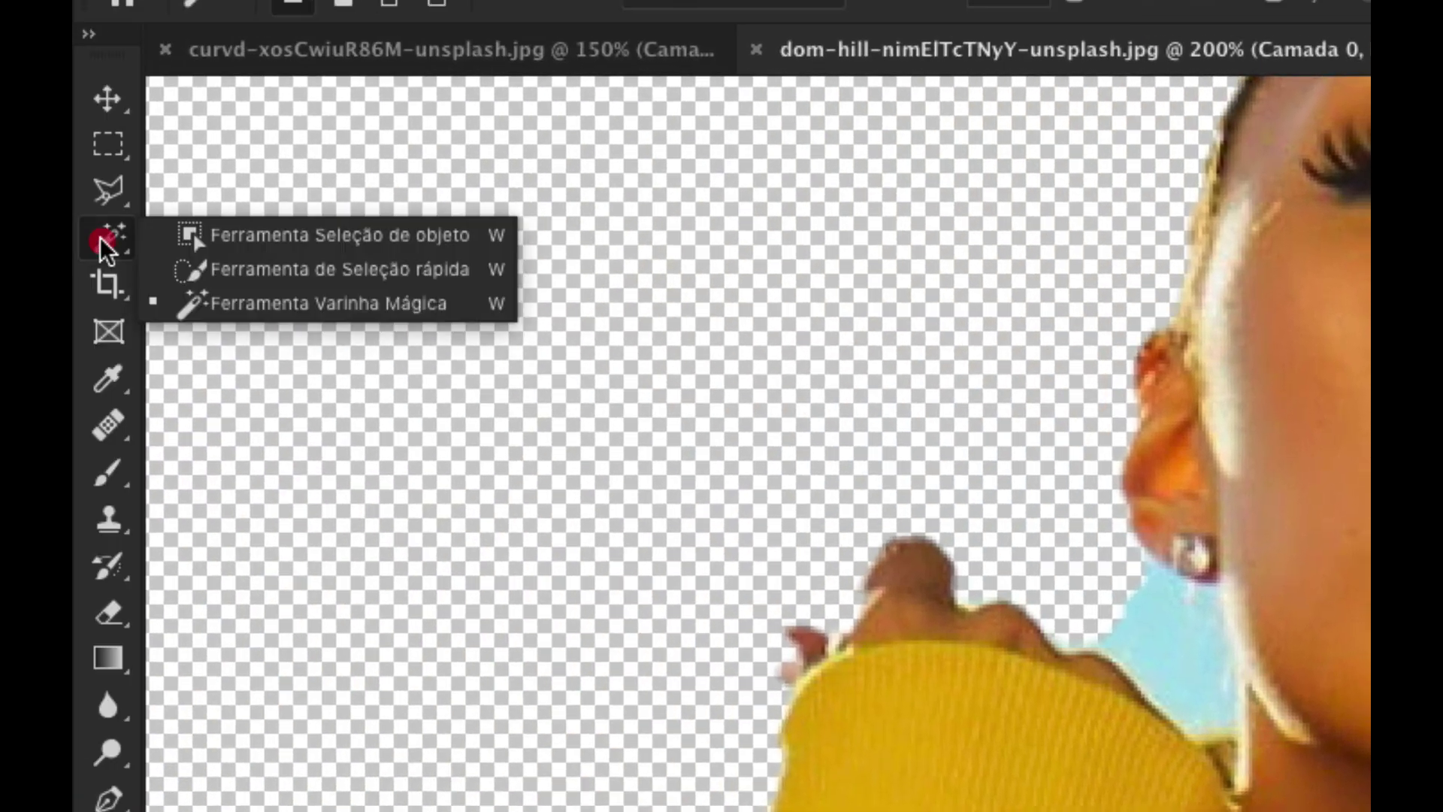
pyautogui.click(175, 272)
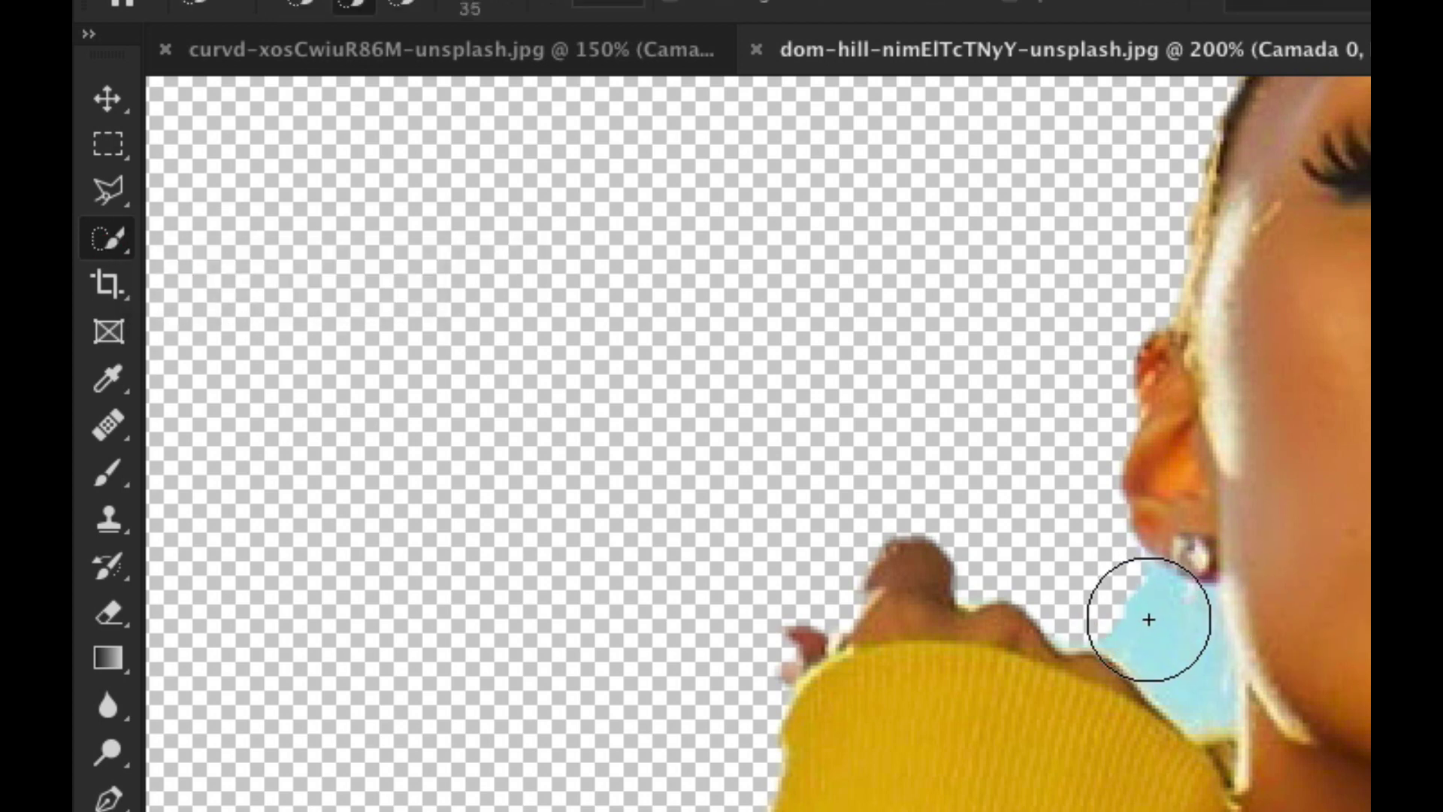
# Select the blue sky patch beside her neck, trimming away the earring and neck.
pyautogui.moveTo(1147, 615)
pyautogui.mouseDown()
pyautogui.moveTo(1180, 668)
pyautogui.moveTo(1169, 651)
pyautogui.mouseUp()
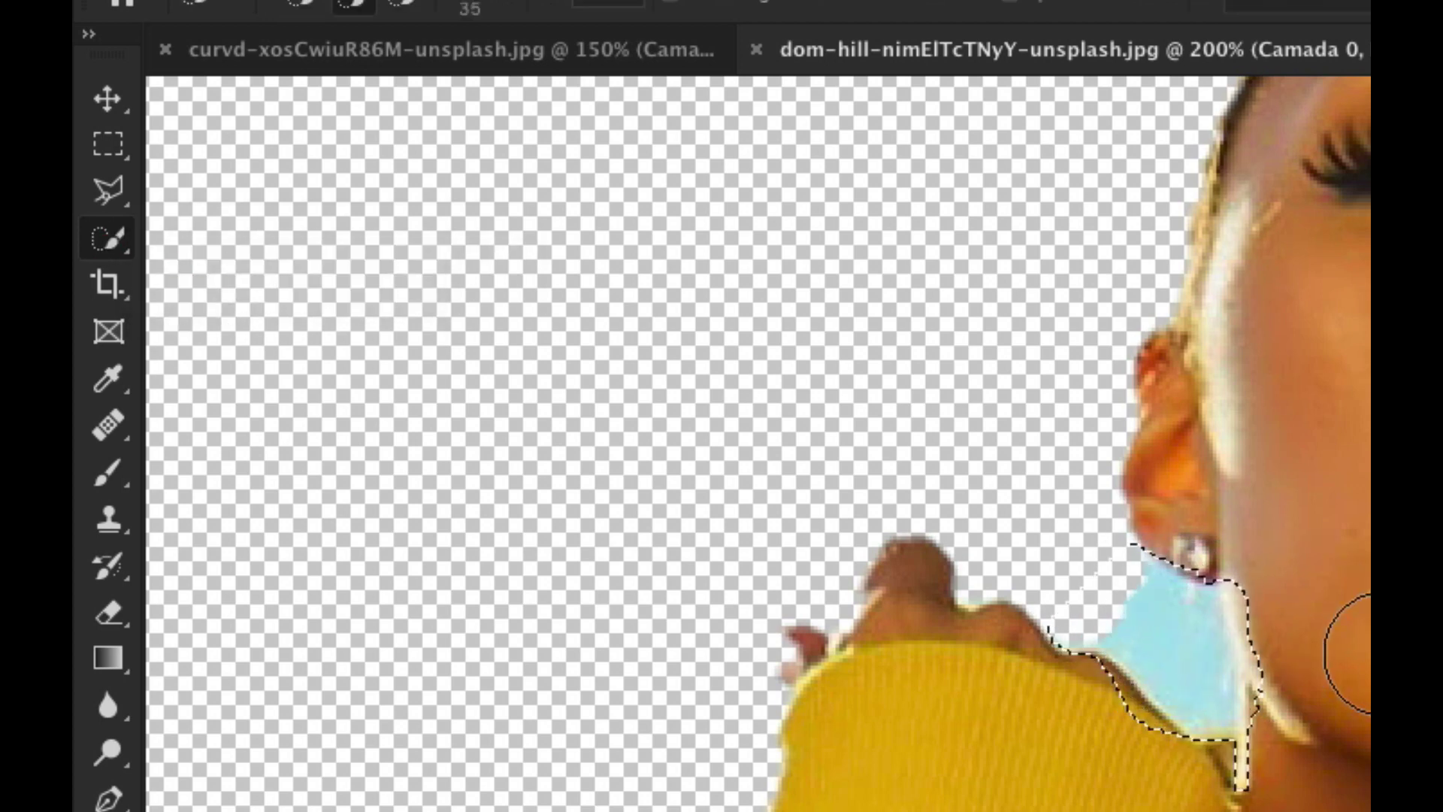
pyautogui.press('[')
pyautogui.press('[')
pyautogui.press('[')
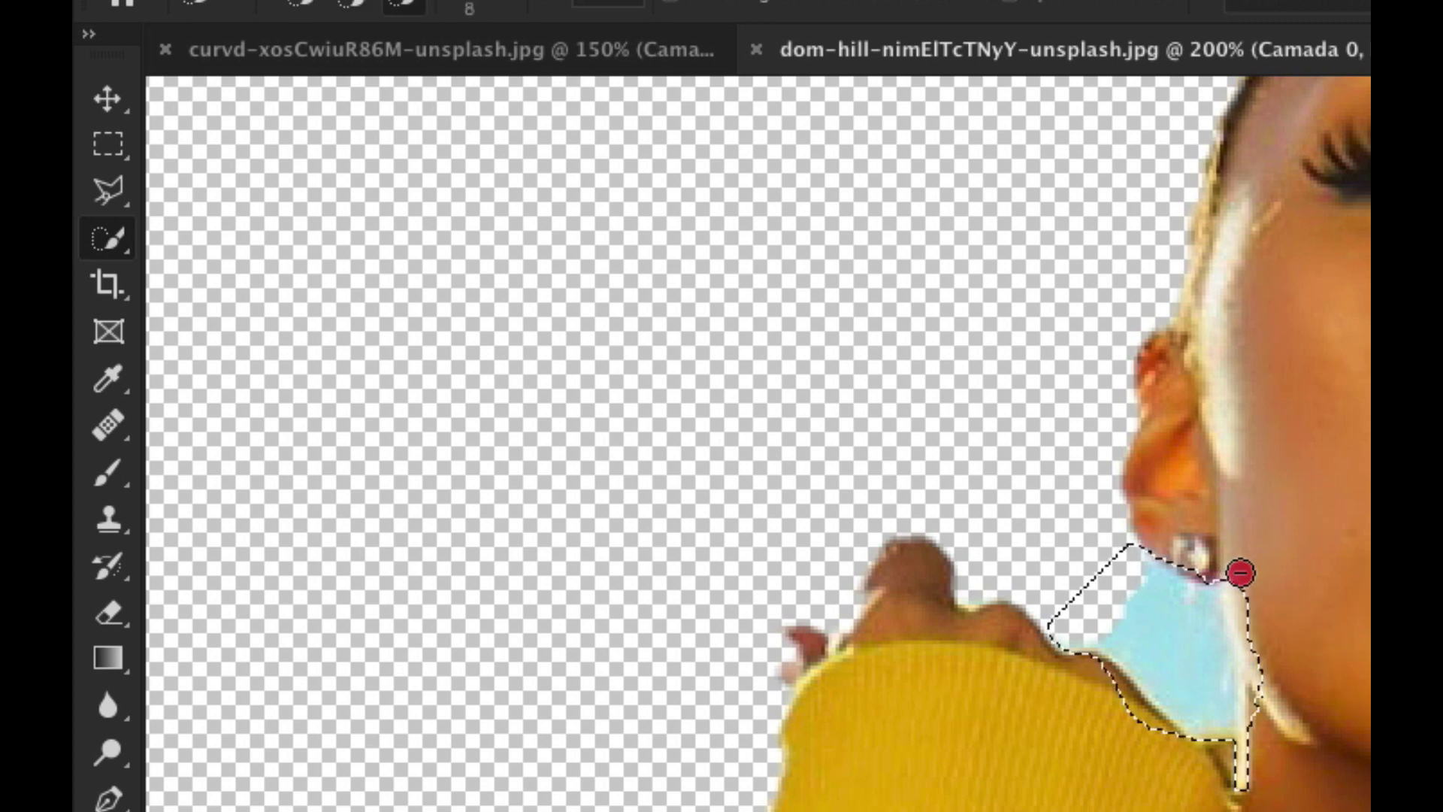
pyautogui.moveTo(1240, 573)
pyautogui.mouseDown()
pyautogui.moveTo(1265, 662)
pyautogui.moveTo(1240, 628)
pyautogui.mouseUp()
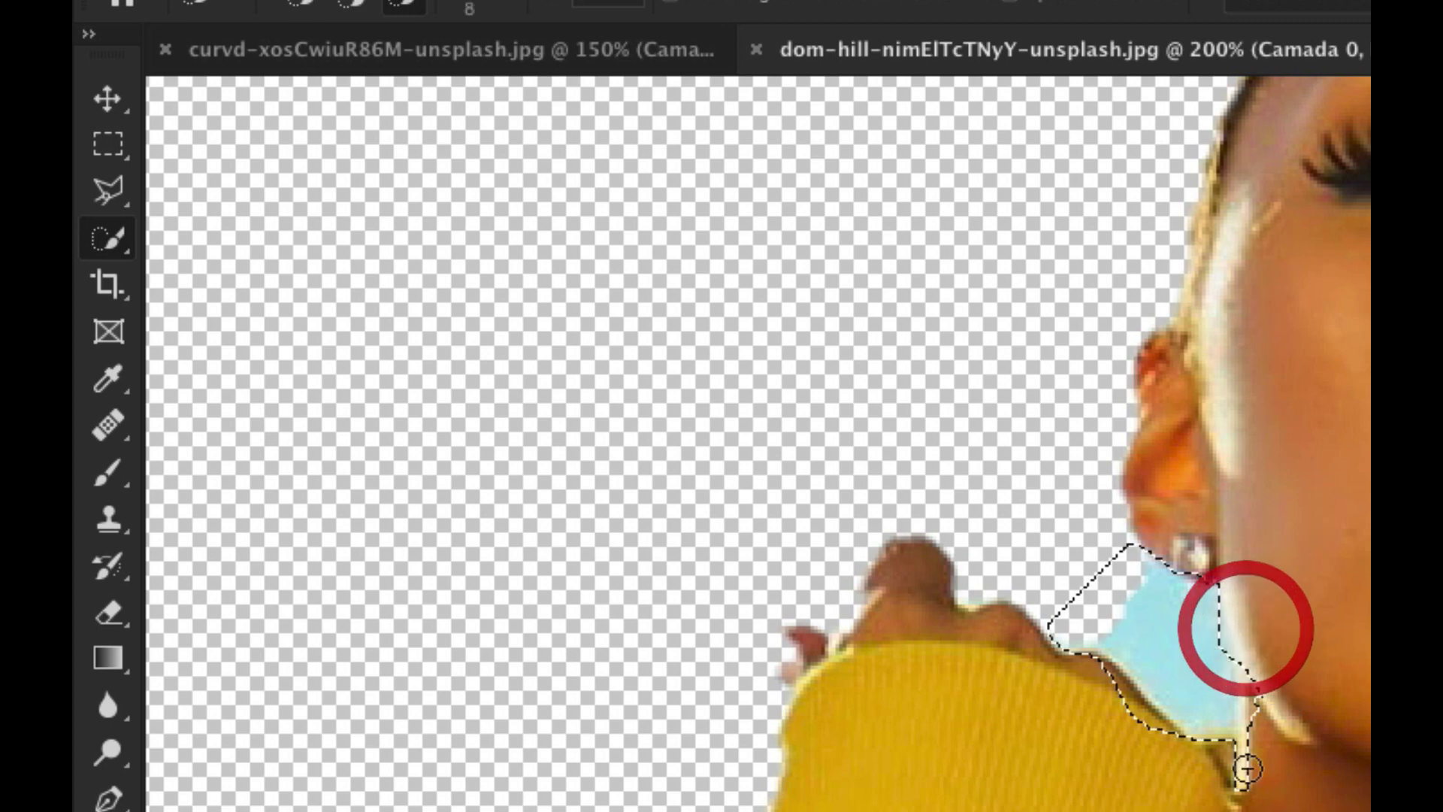
pyautogui.moveTo(1147, 721); pyautogui.dragTo(1112, 697)
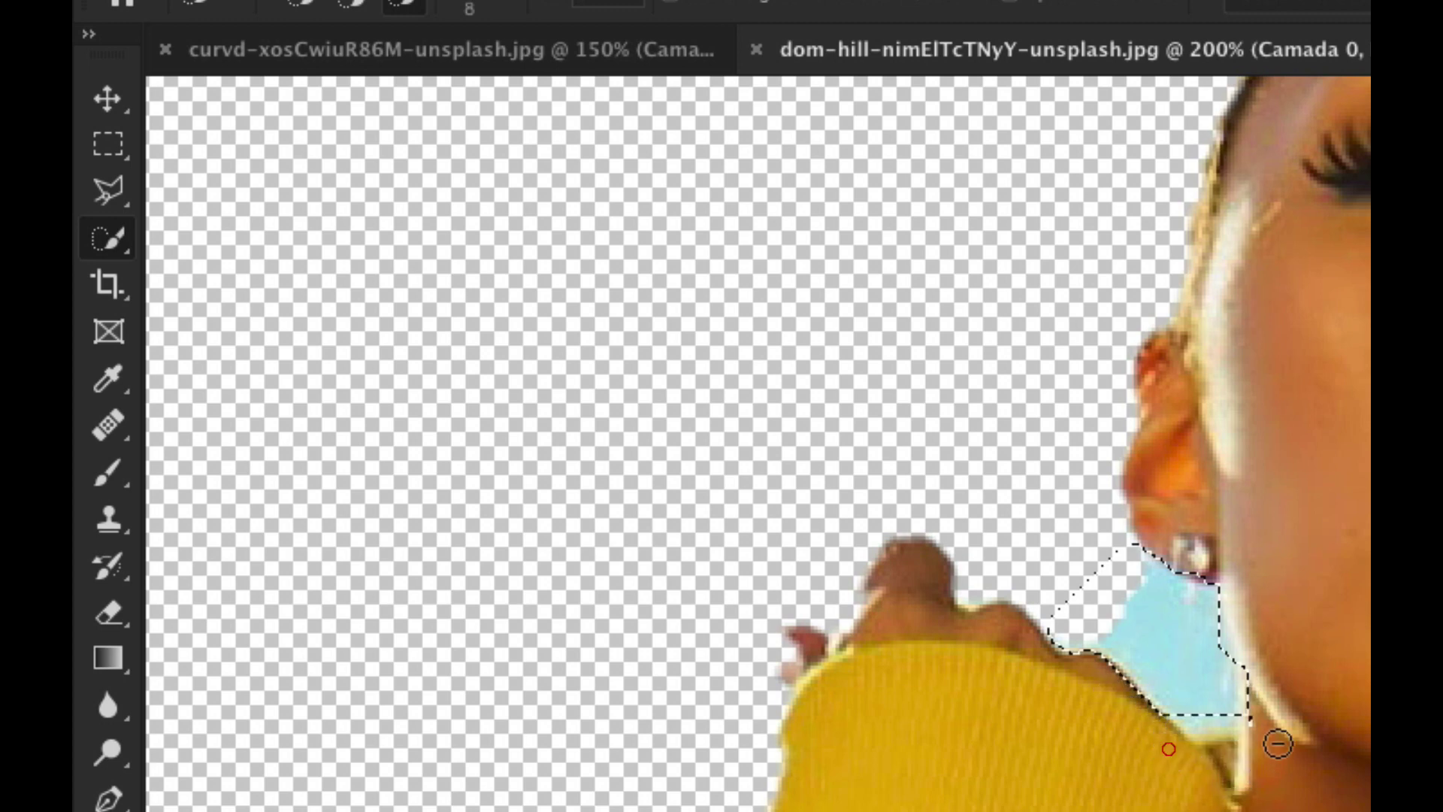
pyautogui.moveTo(1233, 767); pyautogui.dragTo(1274, 740)
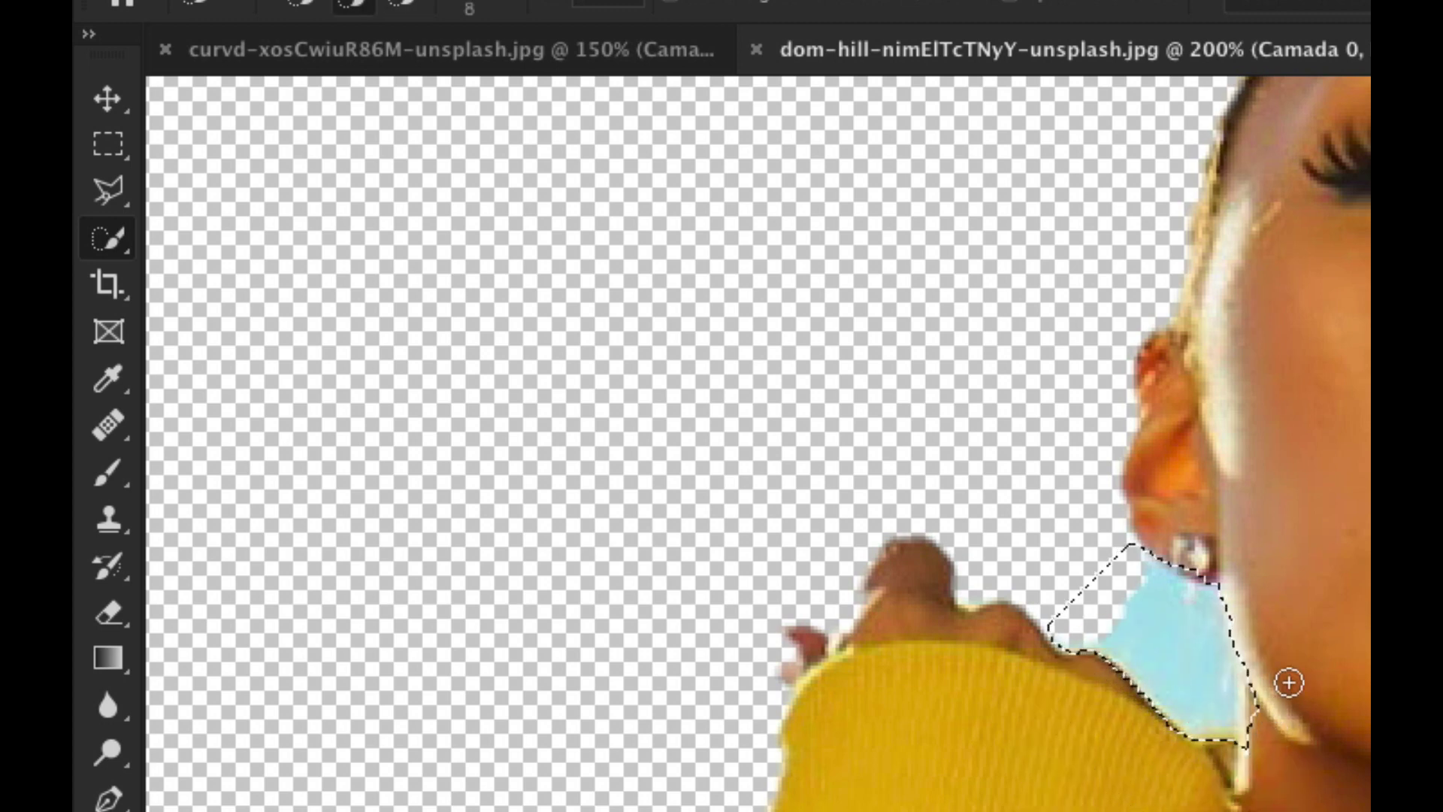
pyautogui.moveTo(1288, 682); pyautogui.dragTo(1184, 648)
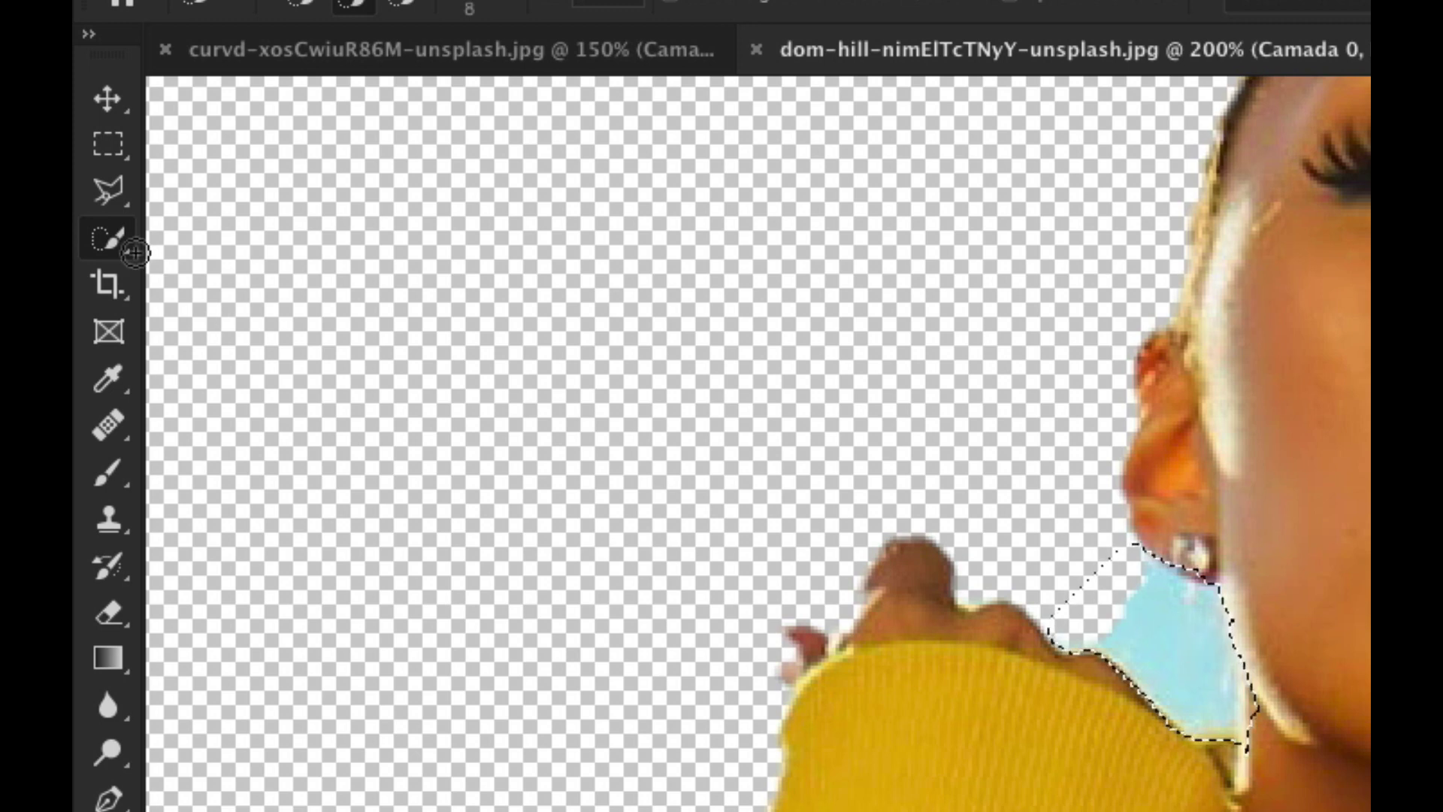
# Paint black on the mask with a smaller brush to hide the selected blue patch.
pyautogui.click(116, 476)
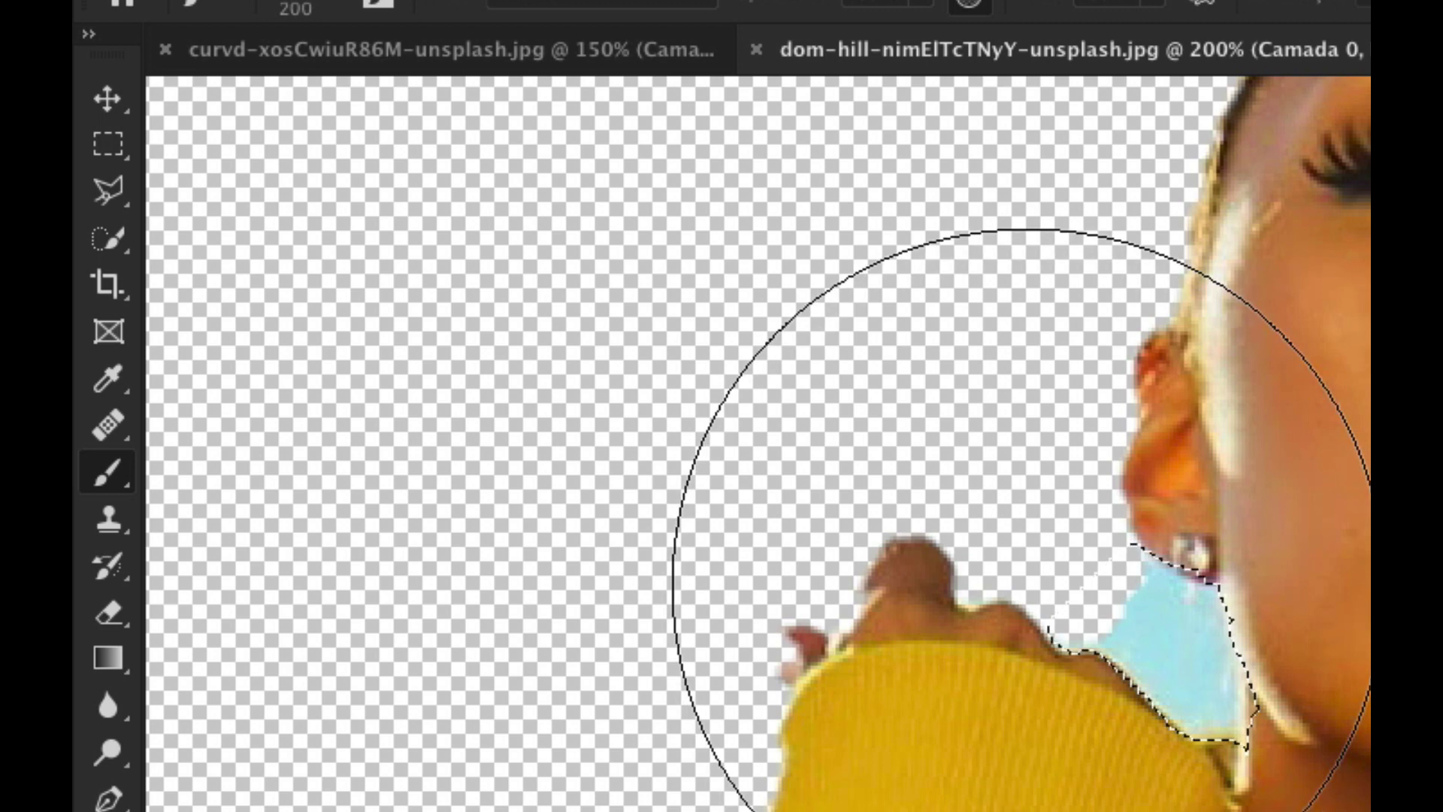
pyautogui.press('[')
pyautogui.press('[')
pyautogui.press('[')
pyautogui.press('[')
pyautogui.press('[')
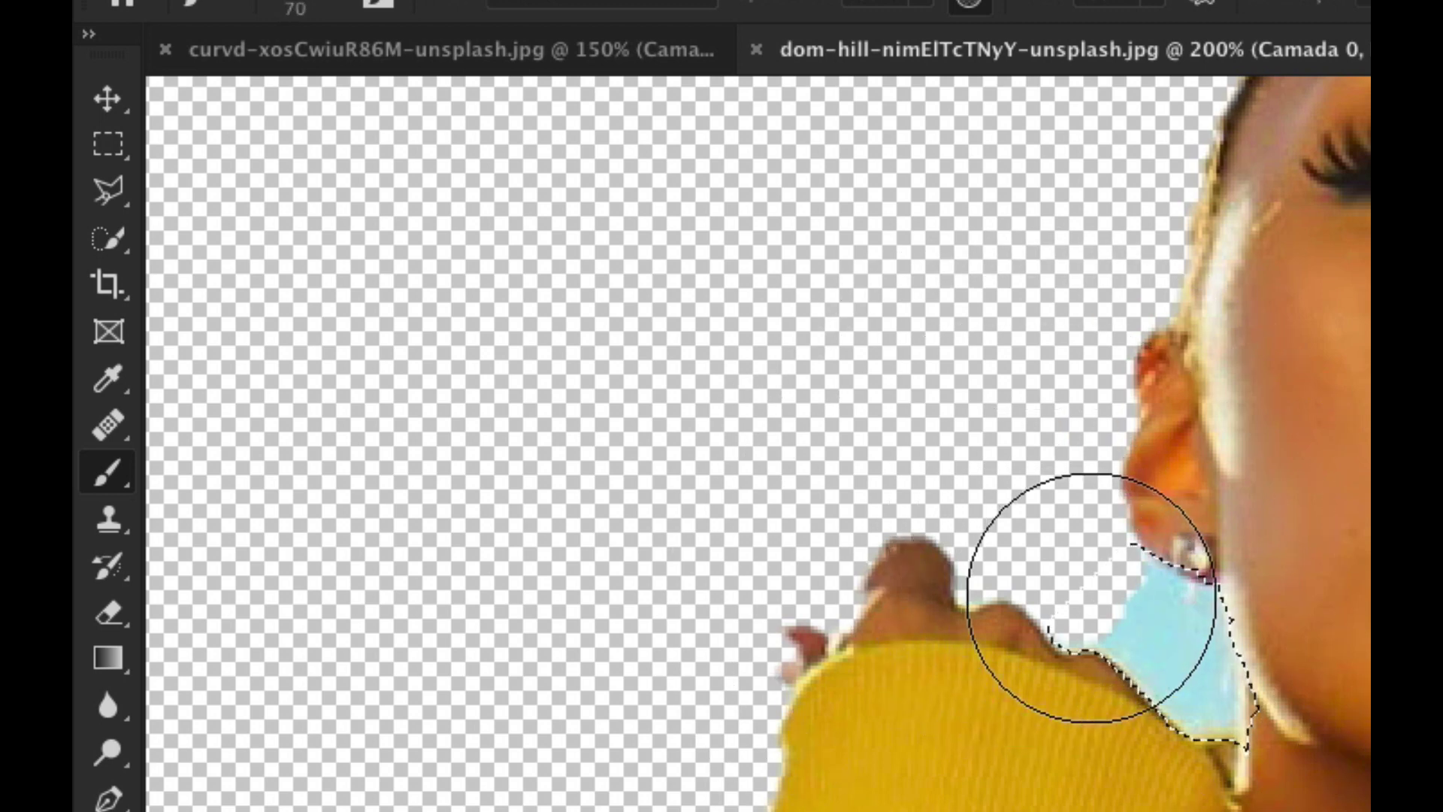
pyautogui.press('[')
pyautogui.press('[')
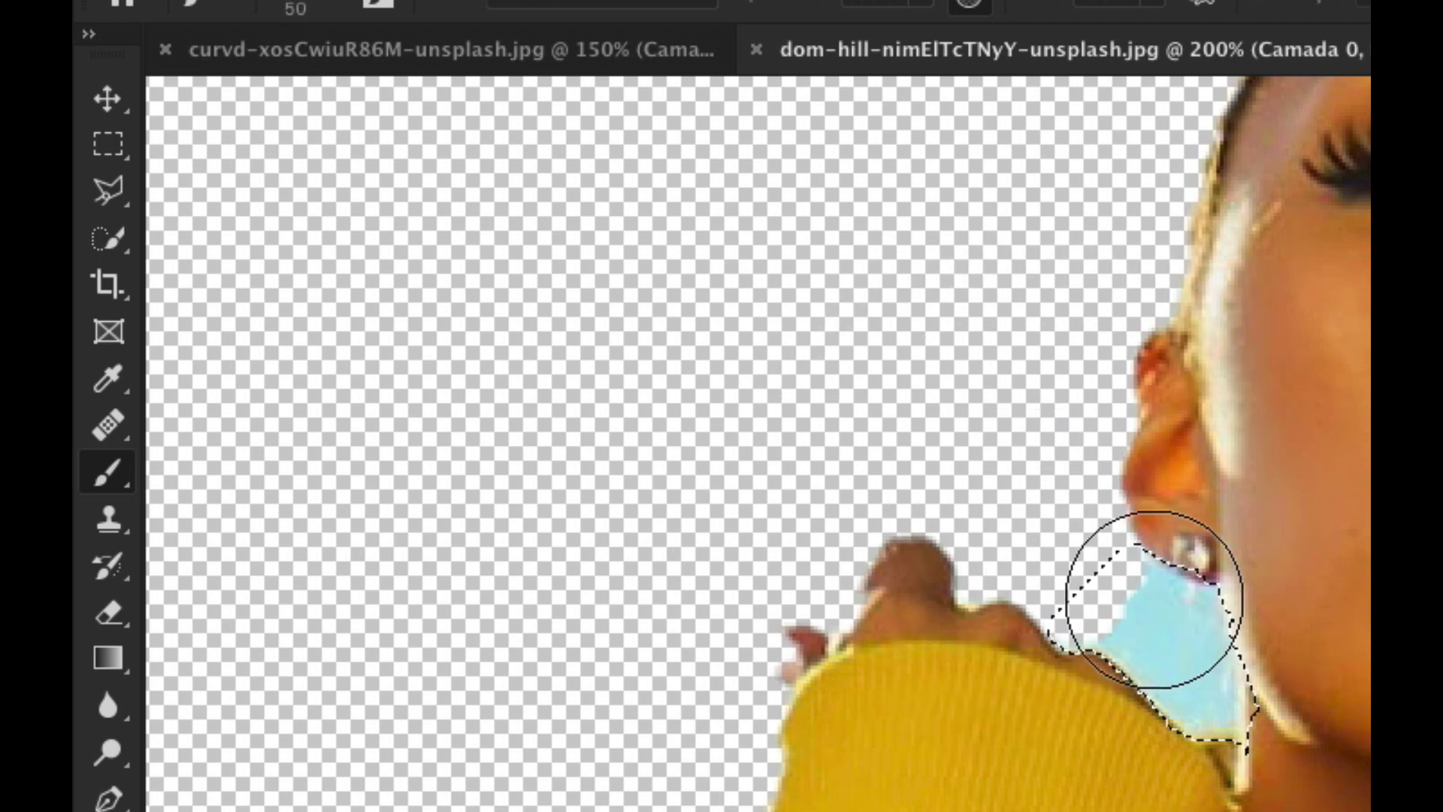
pyautogui.press('[')
pyautogui.moveTo(1153, 598); pyautogui.dragTo(1129, 597)
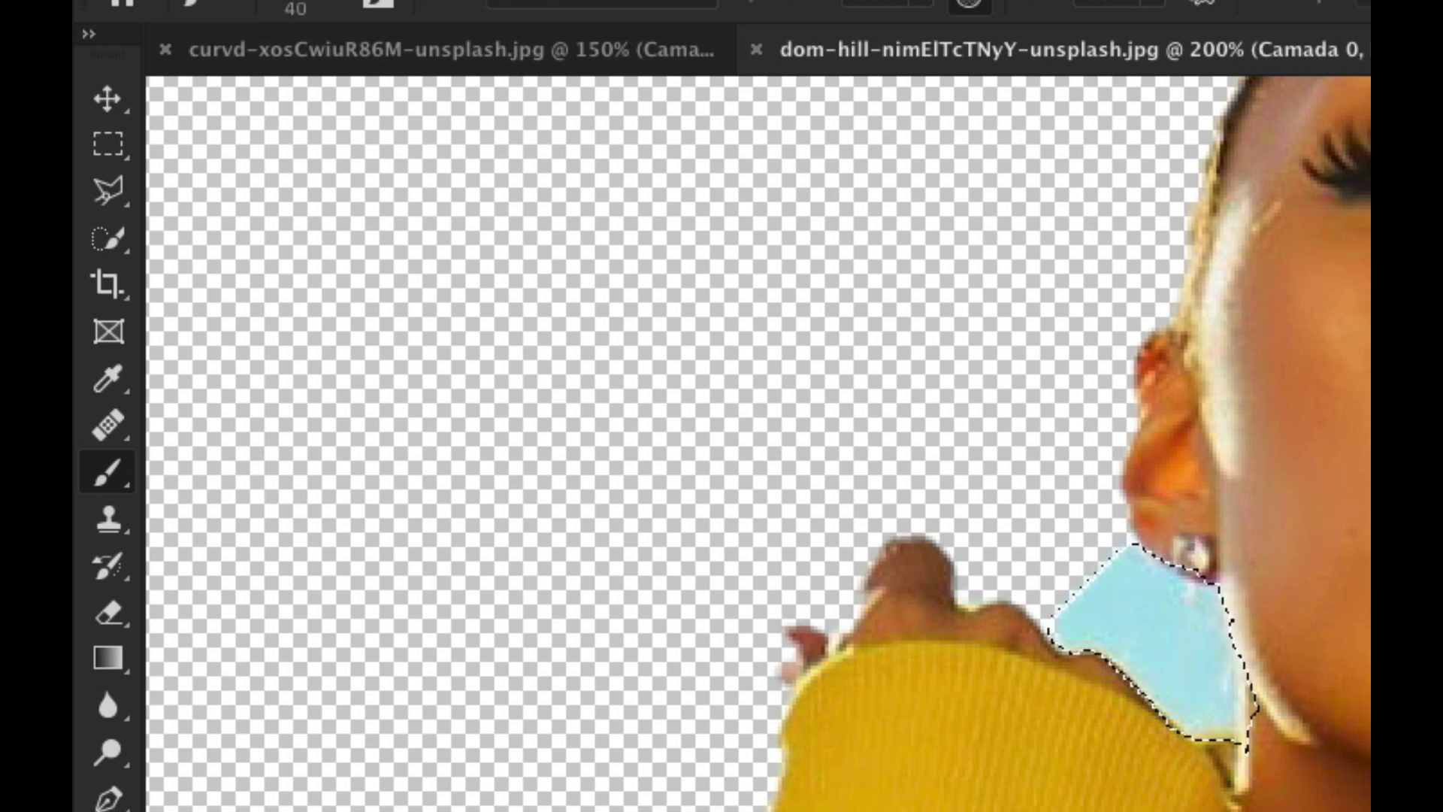
pyautogui.moveTo(982, 596)
pyautogui.mouseDown()
pyautogui.moveTo(1215, 628)
pyautogui.moveTo(1175, 715)
pyautogui.mouseUp()
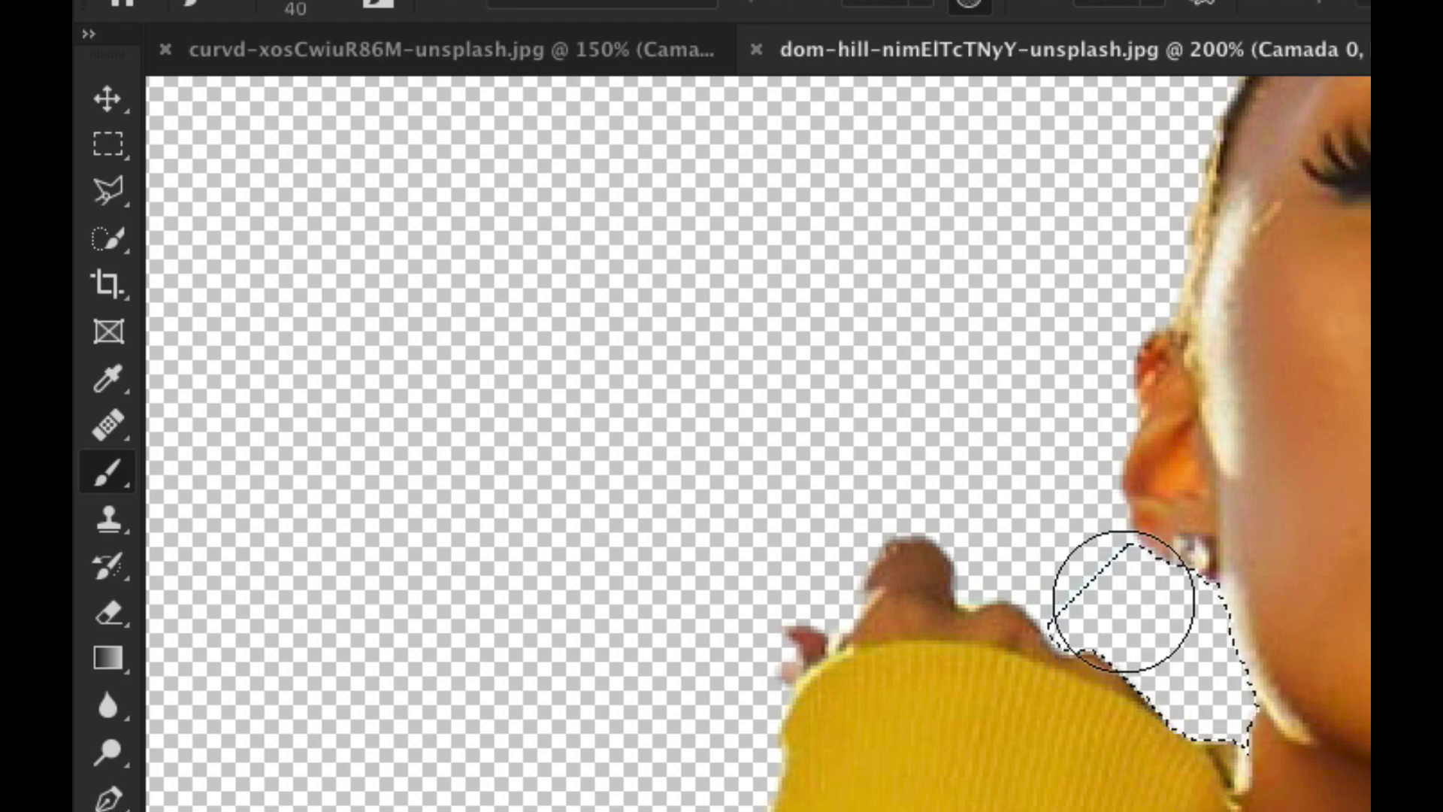
# Deselect and zoom out to view the whole cut-out figure.
pyautogui.hotkey('ctrl', 'd')
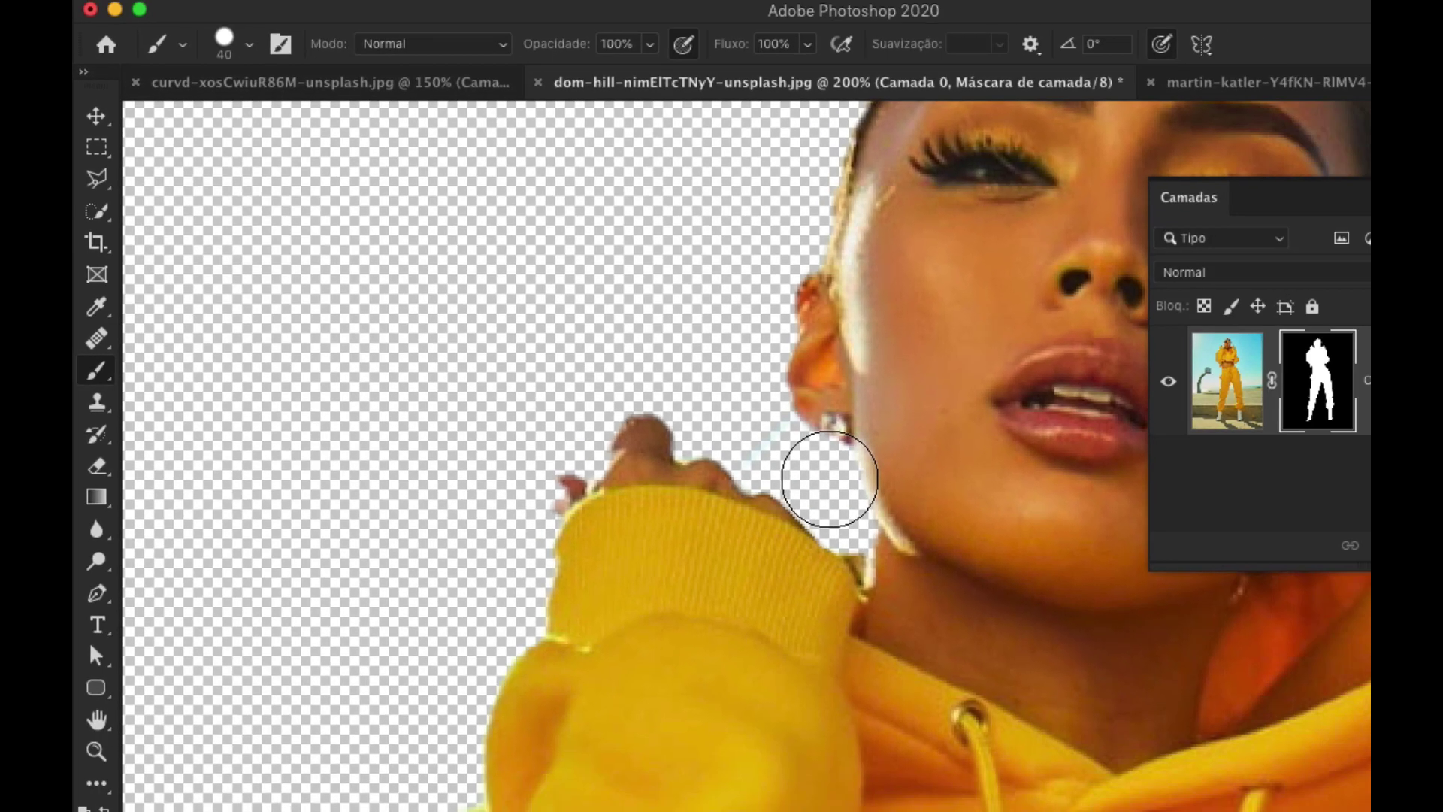
pyautogui.hotkey('ctrl', '-')
pyautogui.hotkey('ctrl', '-')
pyautogui.hotkey('ctrl', '-')
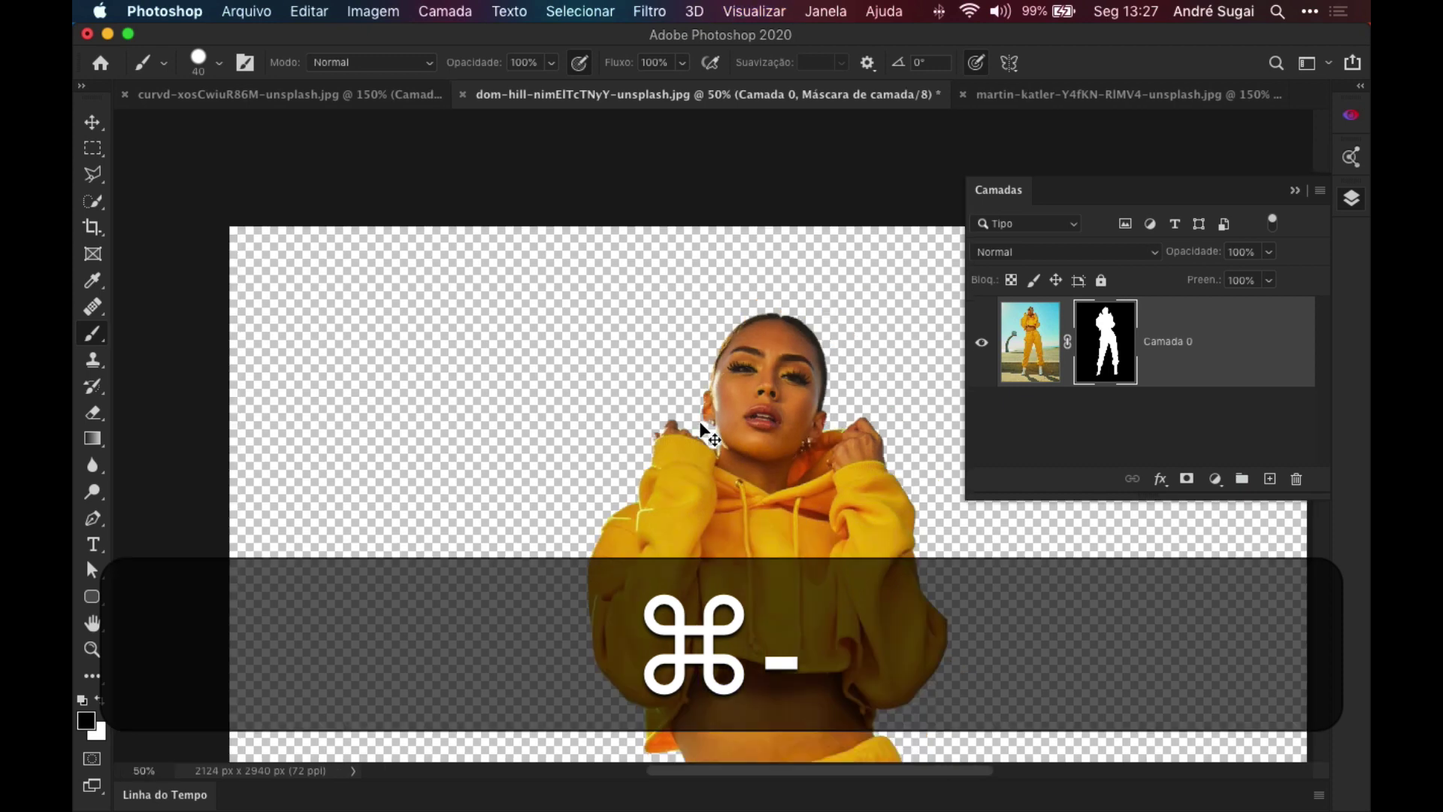
pyautogui.hotkey('ctrl', '-')
pyautogui.hotkey('ctrl', '-')
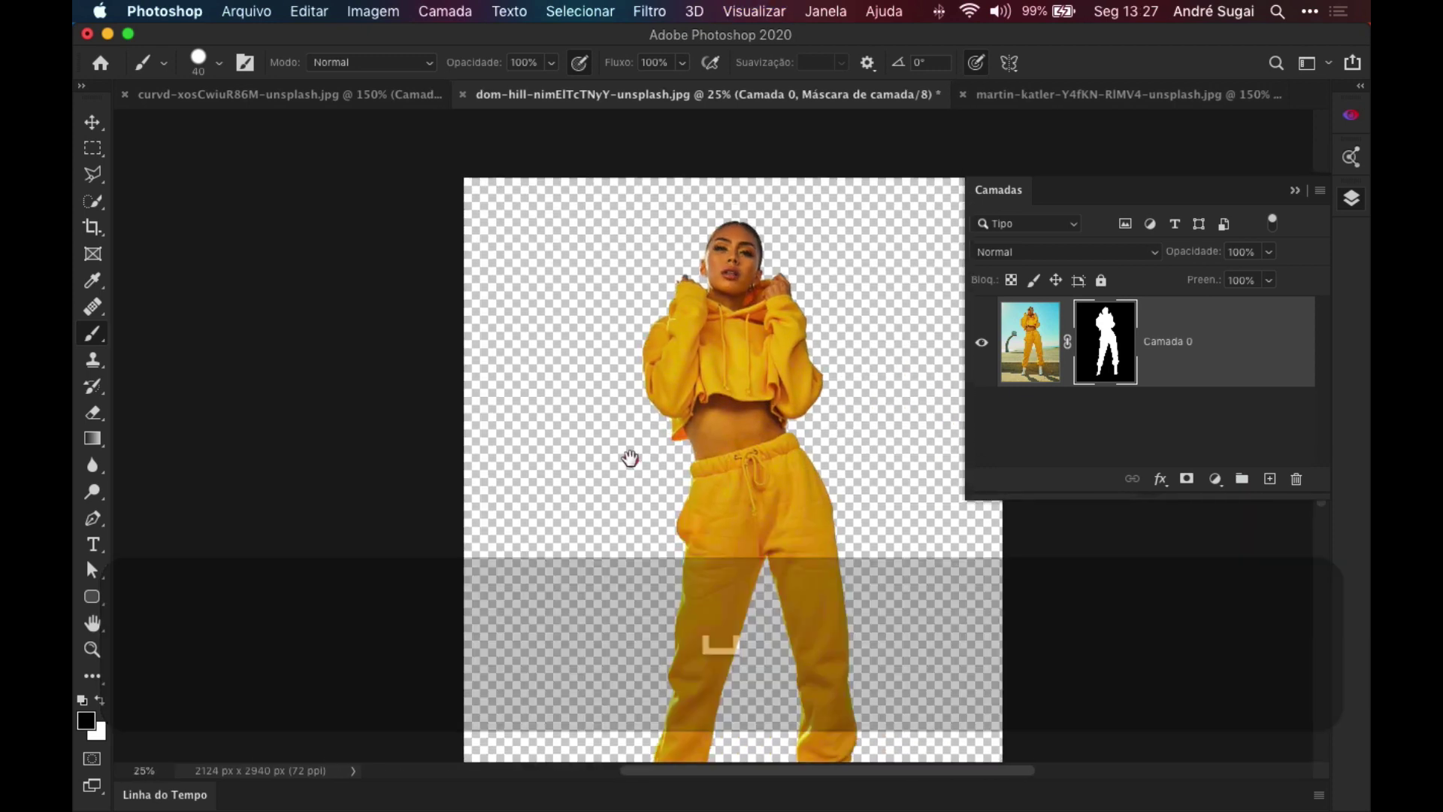
pyautogui.moveTo(639, 626); pyautogui.dragTo(625, 442)
pyautogui.hotkey('ctrl', '-')
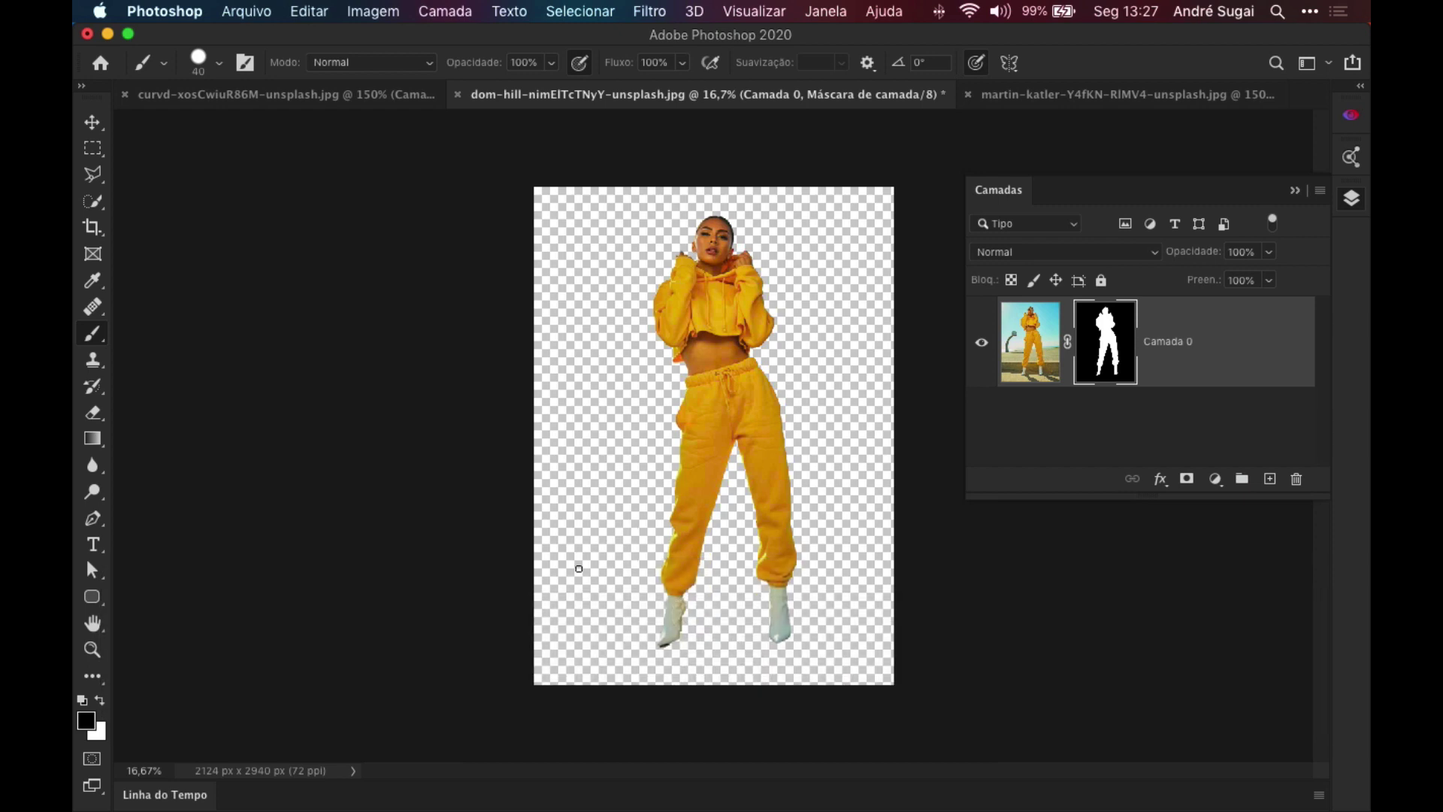
# Switch to the curvd cardboard box photo, view it at 100%, then fit it on screen.
pyautogui.click(314, 98)
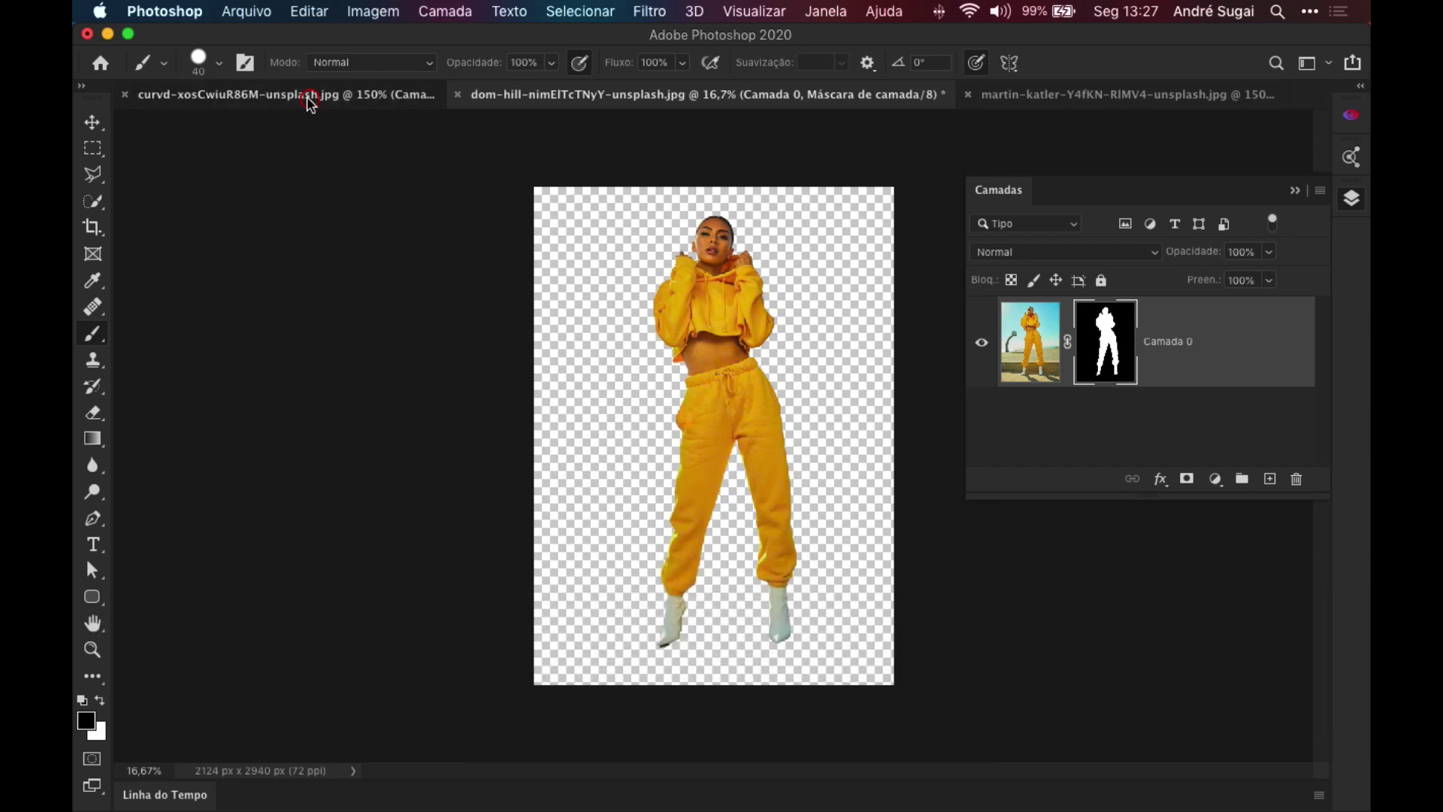
pyautogui.press('z')
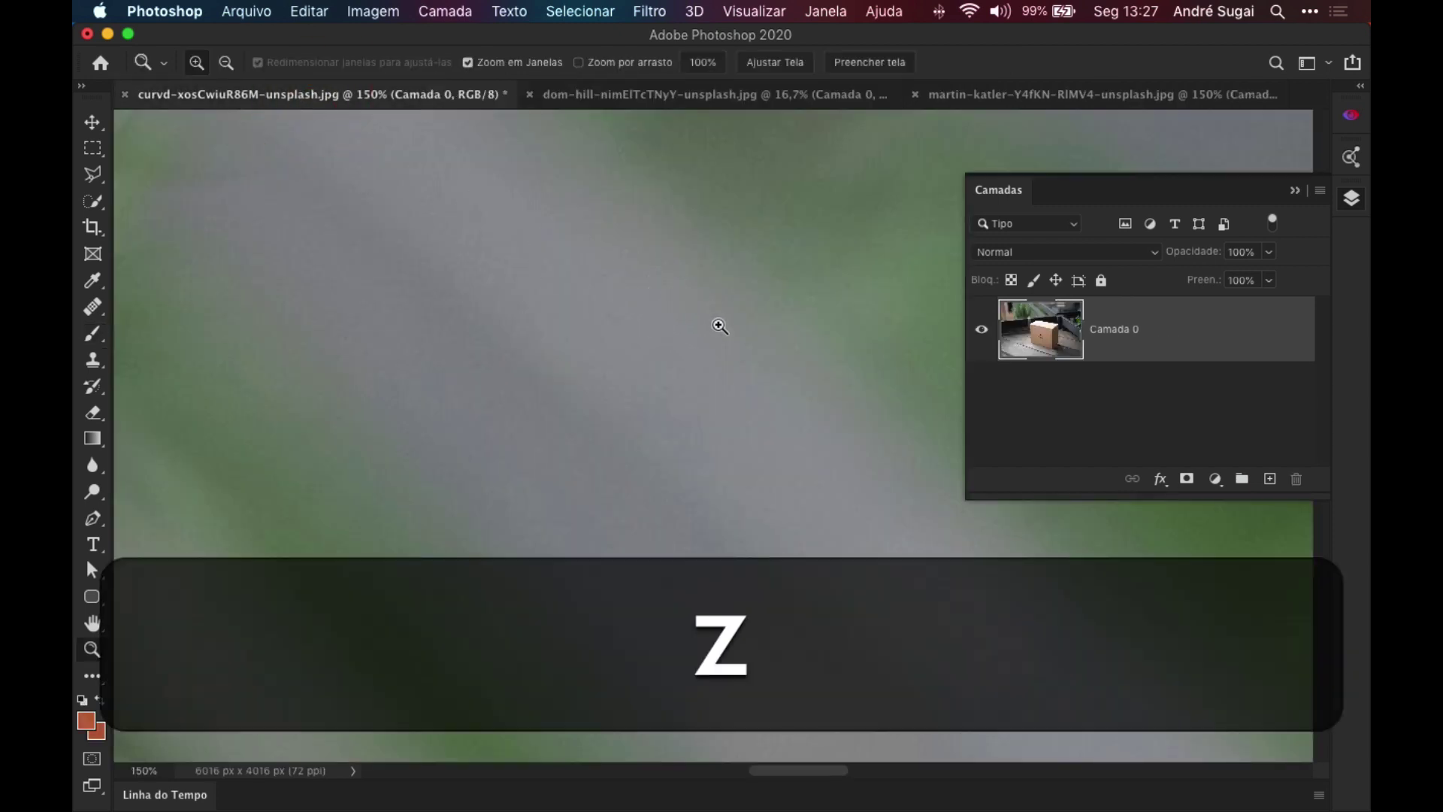
pyautogui.doubleClick(93, 647)
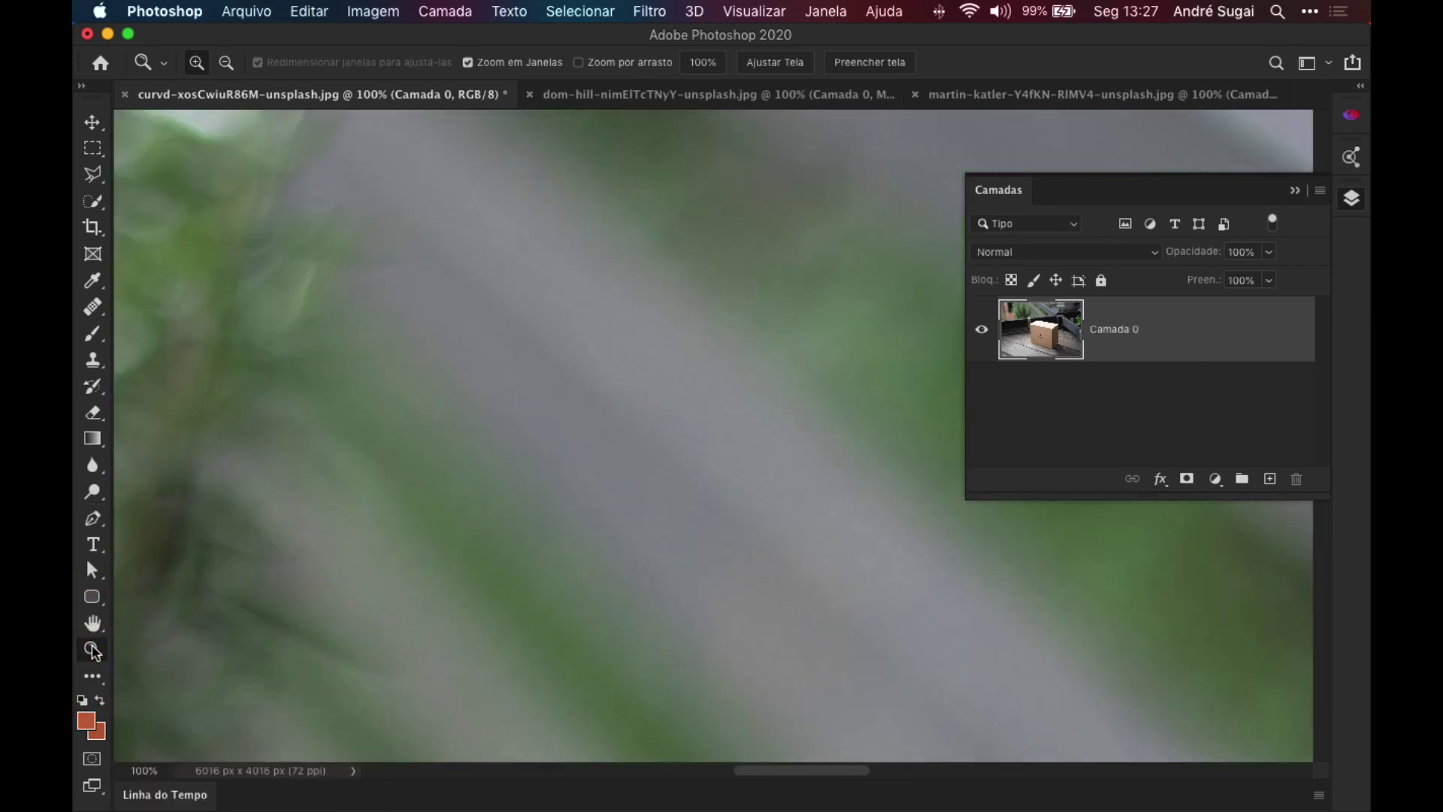
pyautogui.click(93, 623)
pyautogui.doubleClick(94, 624)
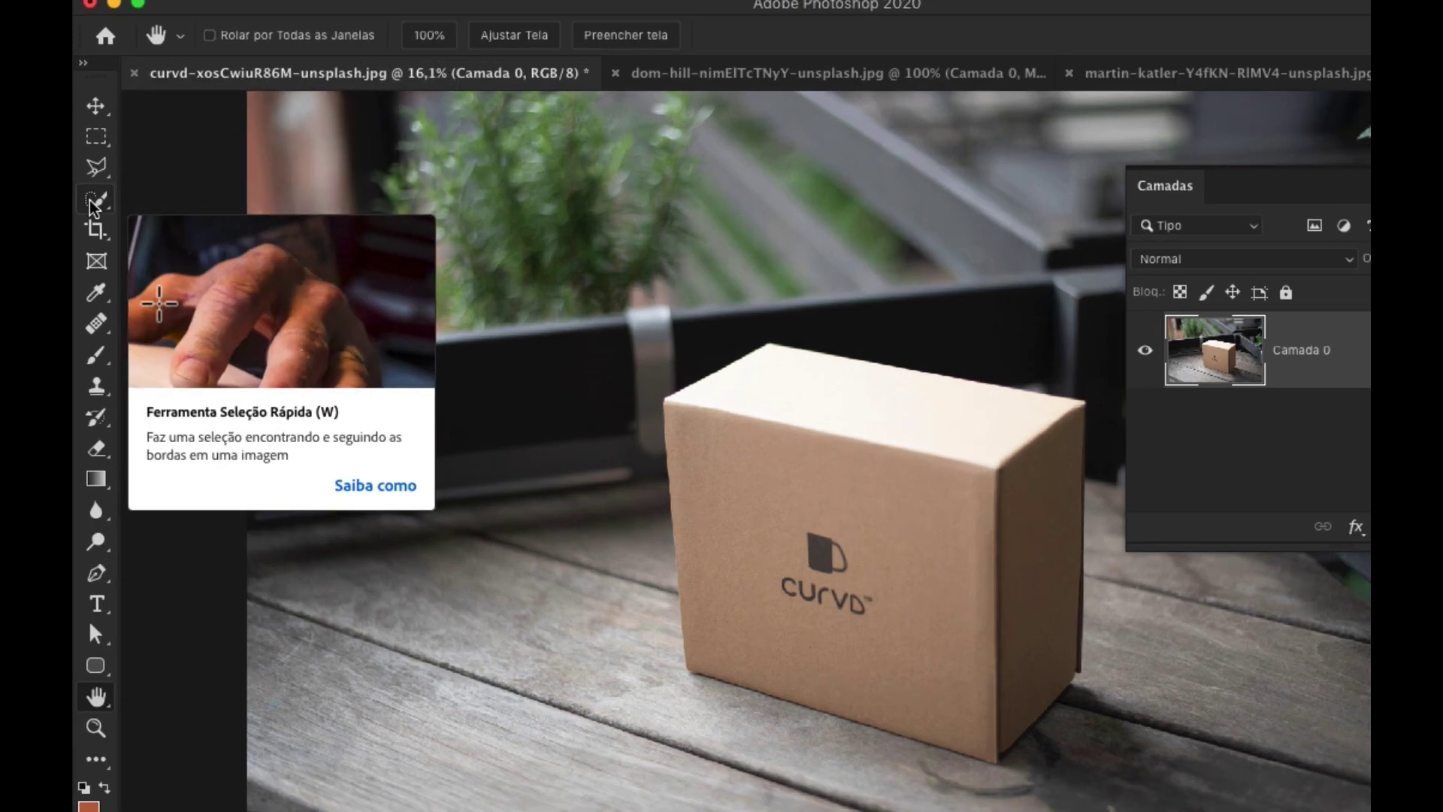
# Select the box's front, top and right faces with the Quick Selection Tool.
pyautogui.rightClick(92, 201)
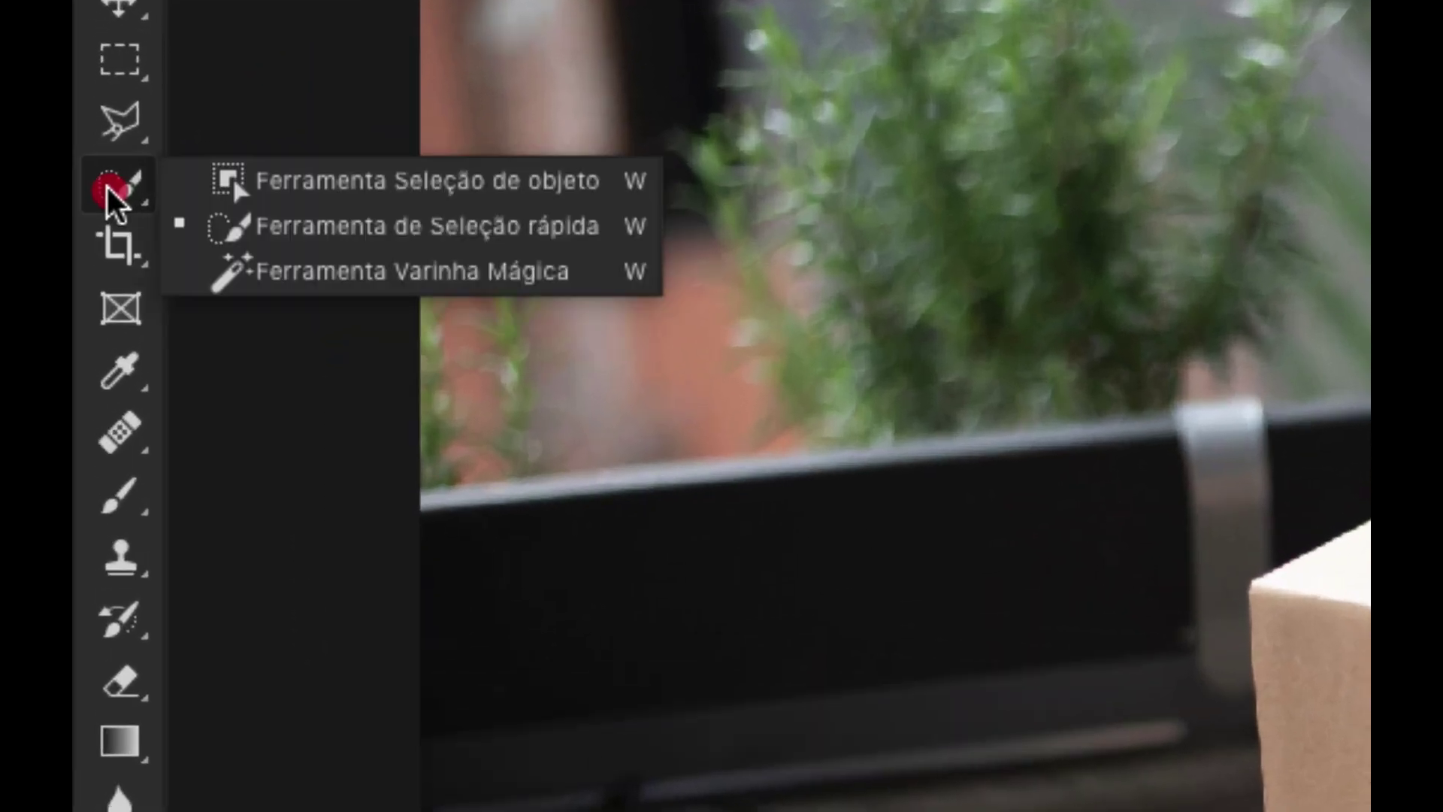
pyautogui.click(292, 227)
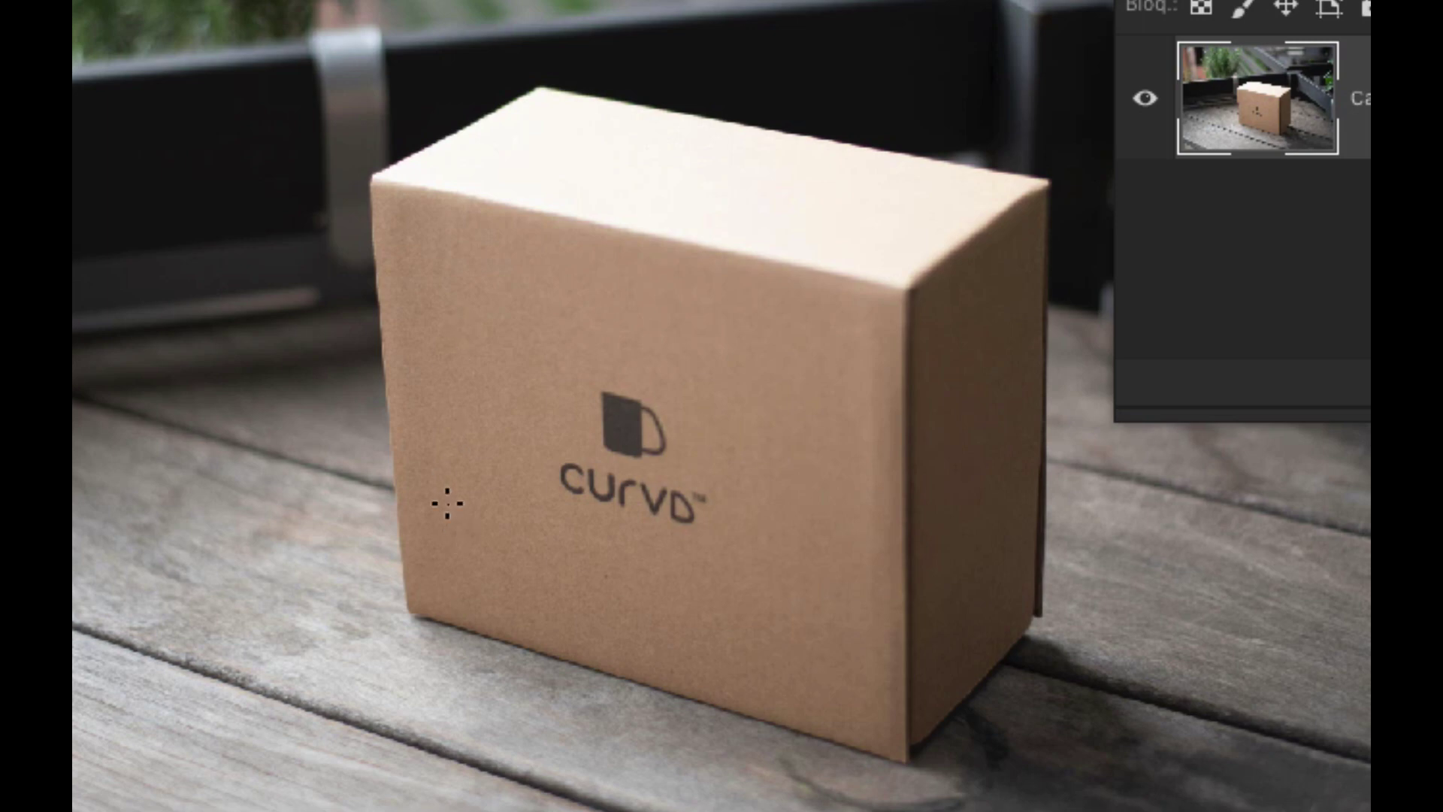
pyautogui.moveTo(455, 561); pyautogui.dragTo(513, 180)
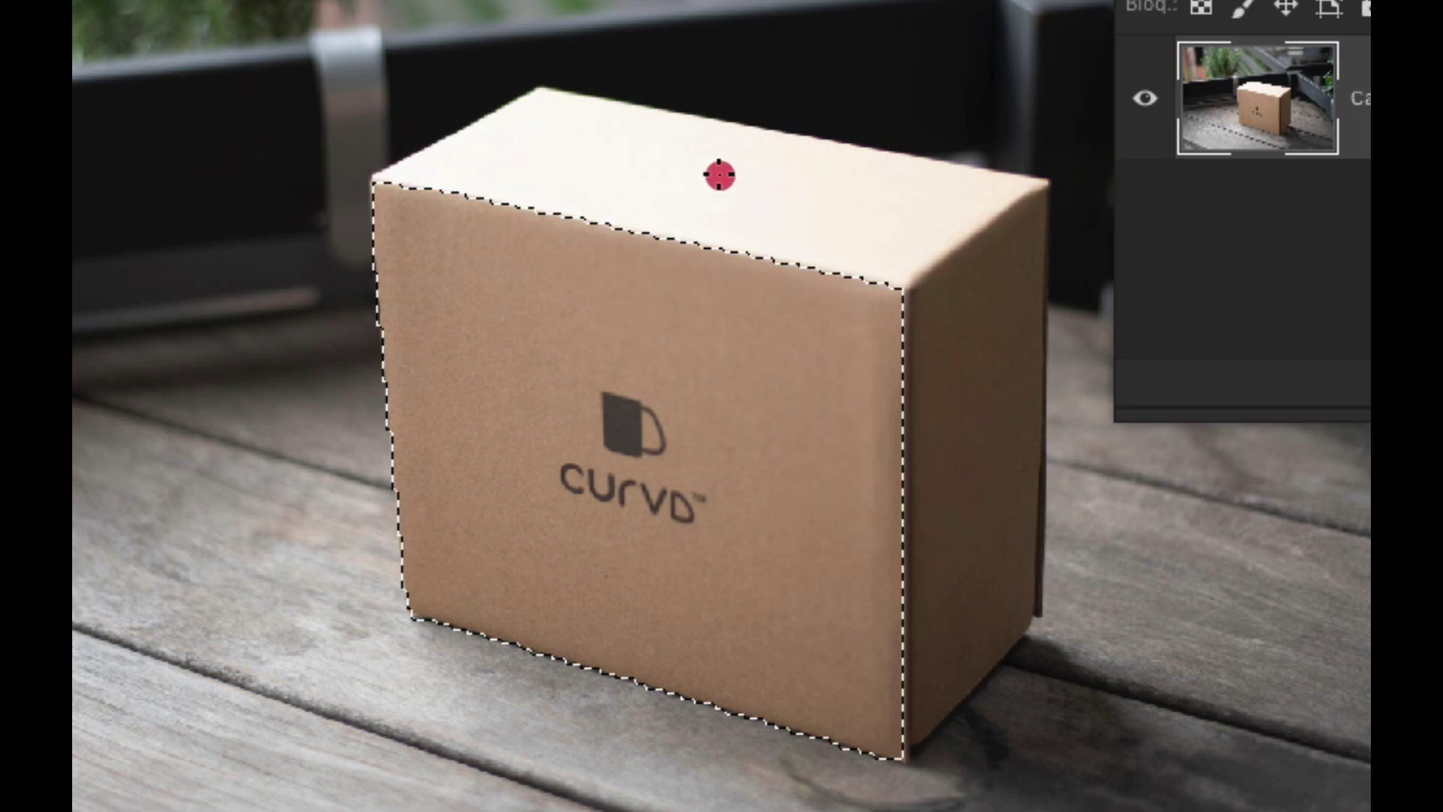
pyautogui.moveTo(912, 218)
pyautogui.mouseDown()
pyautogui.moveTo(970, 258)
pyautogui.moveTo(984, 587)
pyautogui.mouseUp()
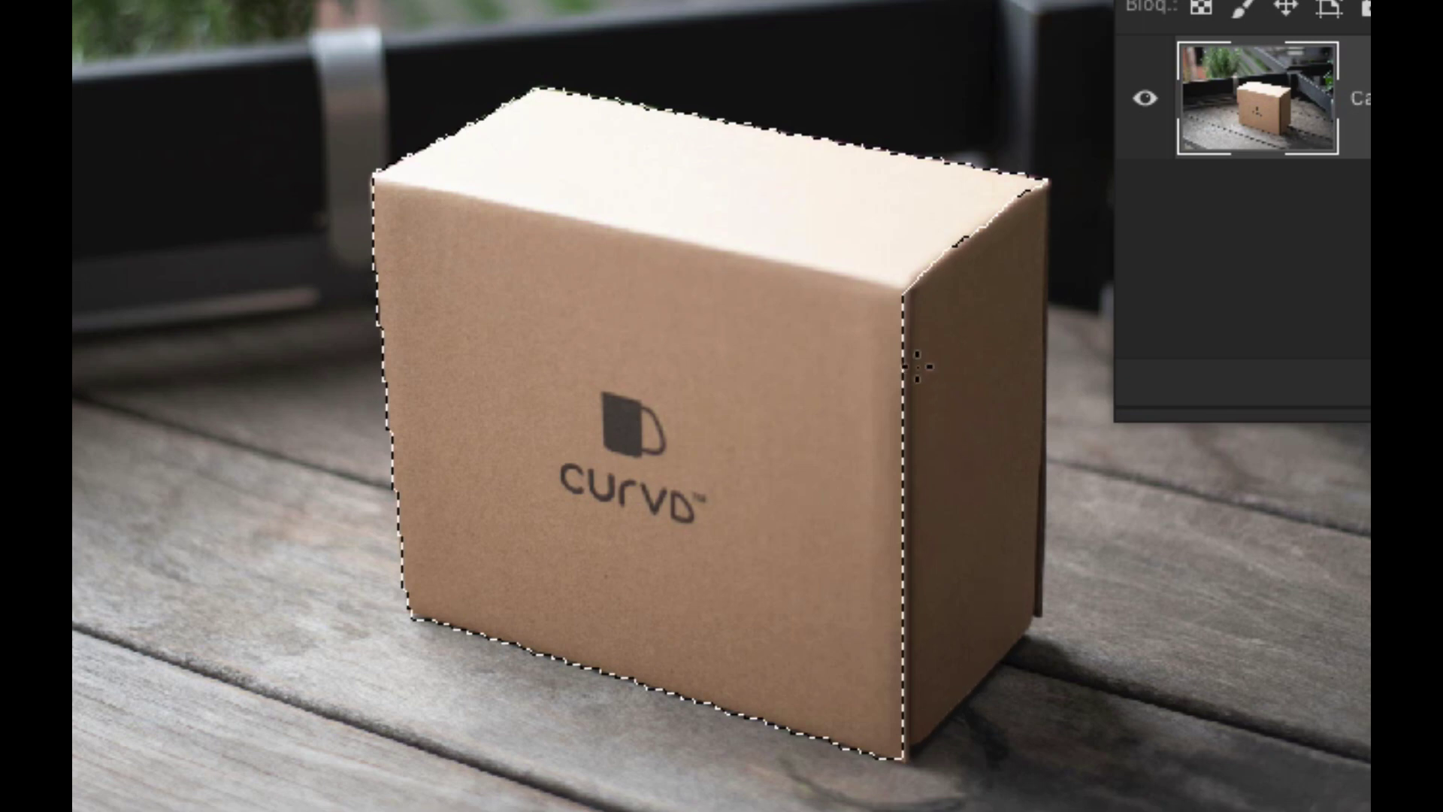
pyautogui.moveTo(918, 366); pyautogui.dragTo(949, 323)
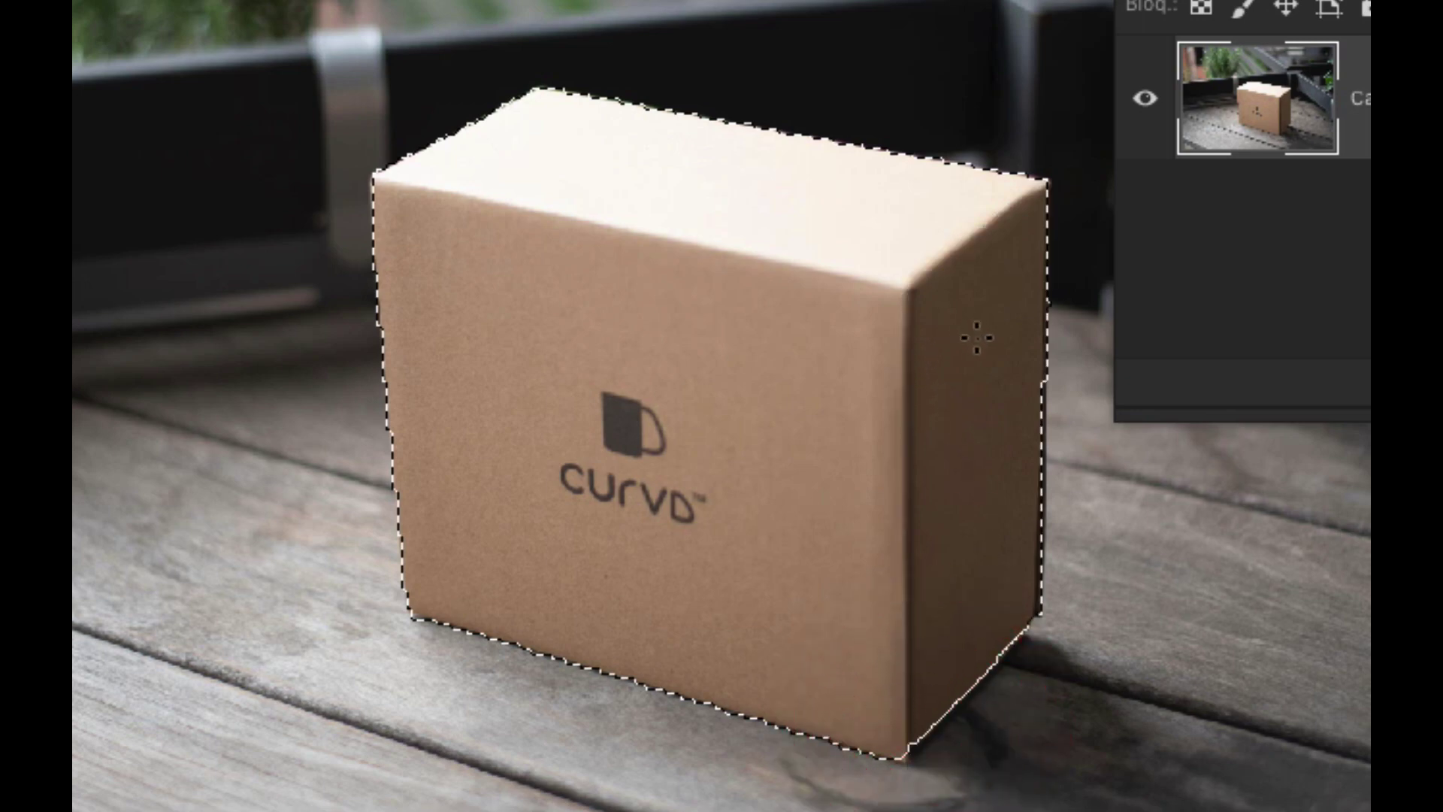
pyautogui.click(975, 334)
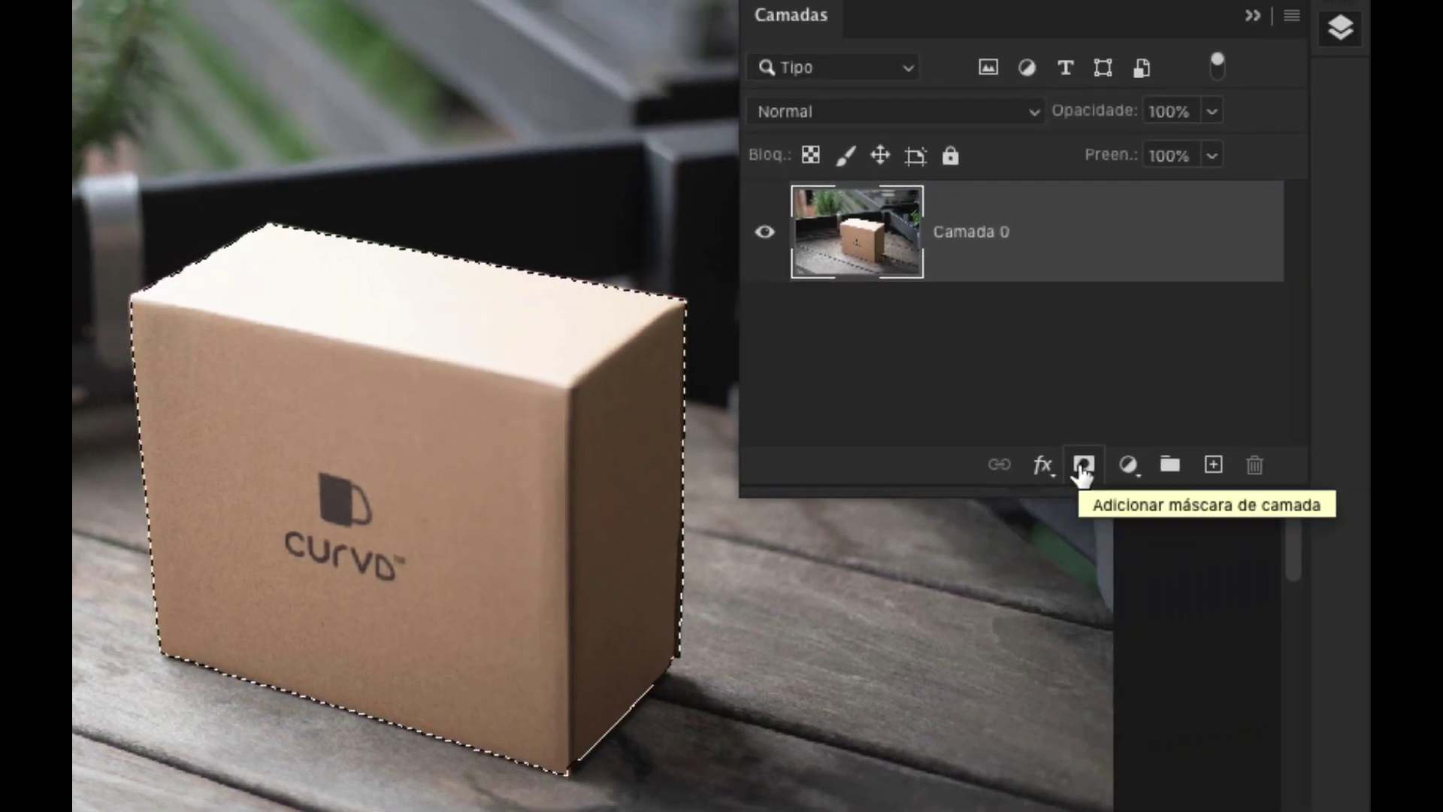
# Add a layer mask to Camada 0 so only the selected cardboard box remains on transparency.
pyautogui.click(1082, 466)
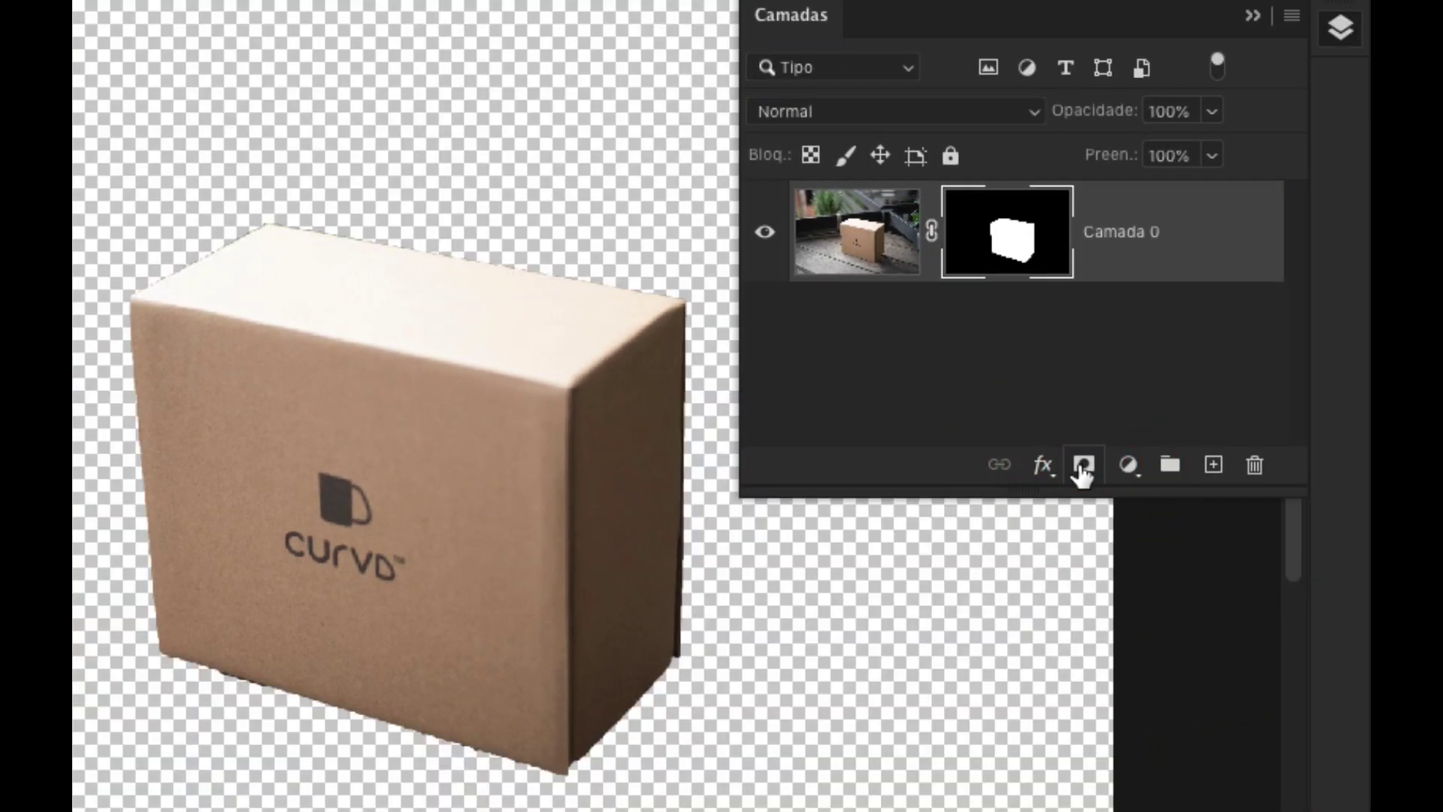